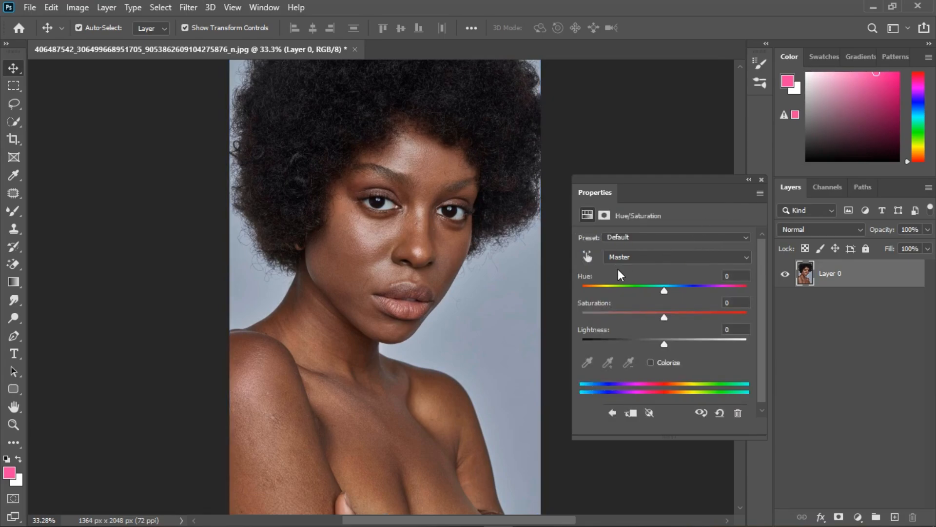
Step: Add a Hue/Saturation adjustment, sample the chest skin to target the Reds range, and set the hue to +180
left_click(588, 260)
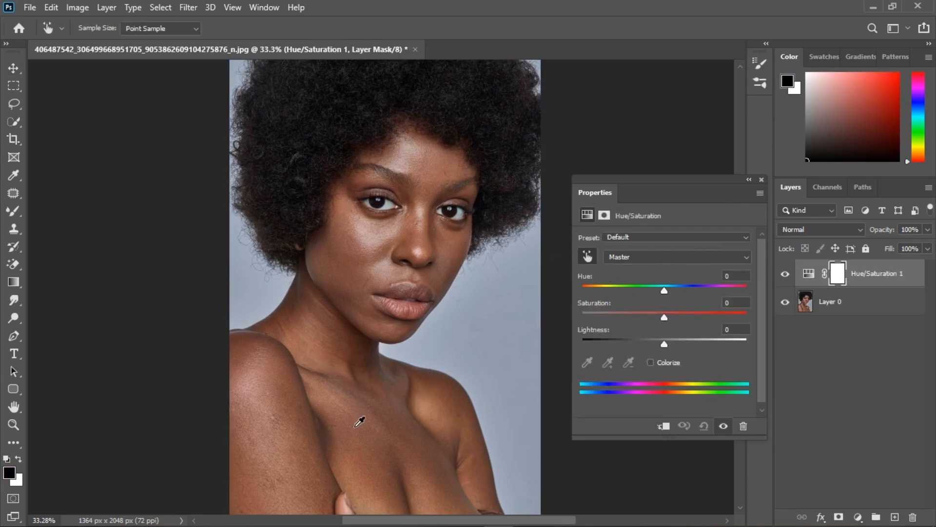
left_click(430, 412)
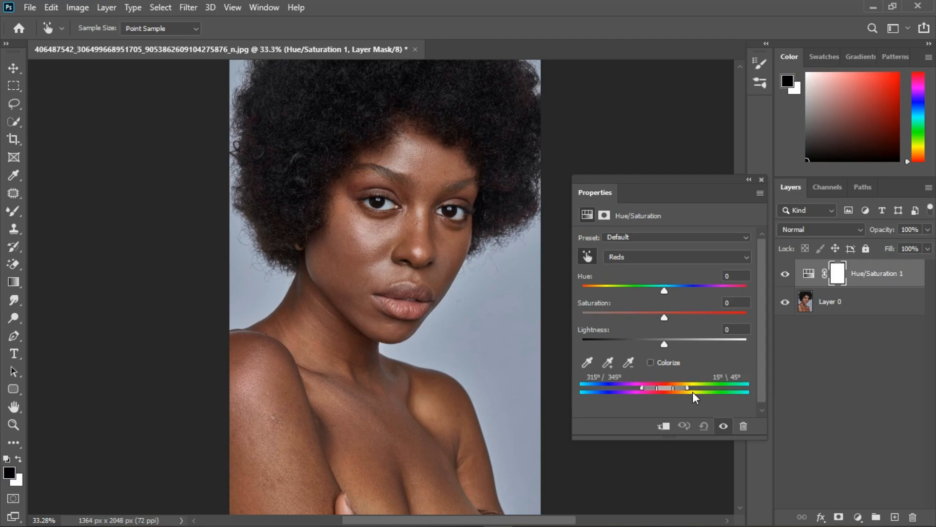
left_click_drag(665, 291, 665, 291)
left_click_drag(755, 291, 759, 291)
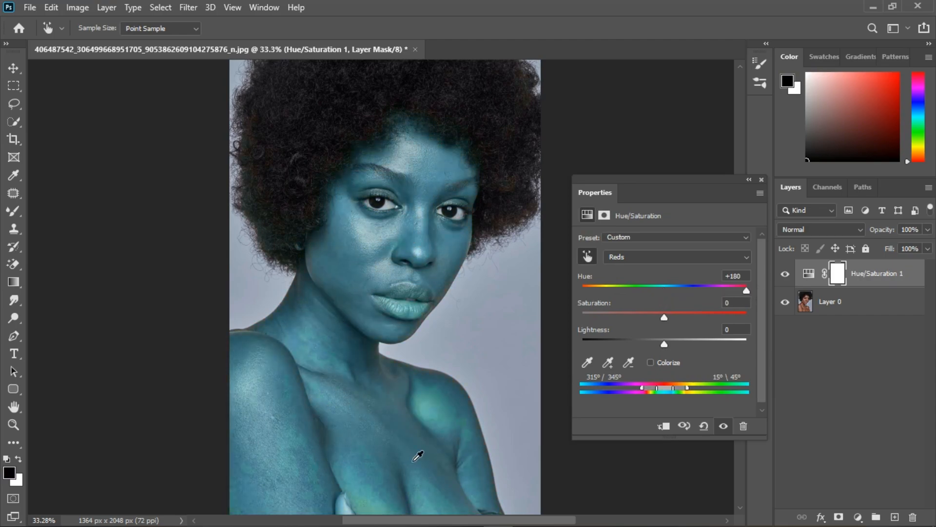
Step: Shift the targeted Reds range to 287°/316° – 346°\16° so it isolates only the reddest skin areas
scroll(429, 412, "up", 5)
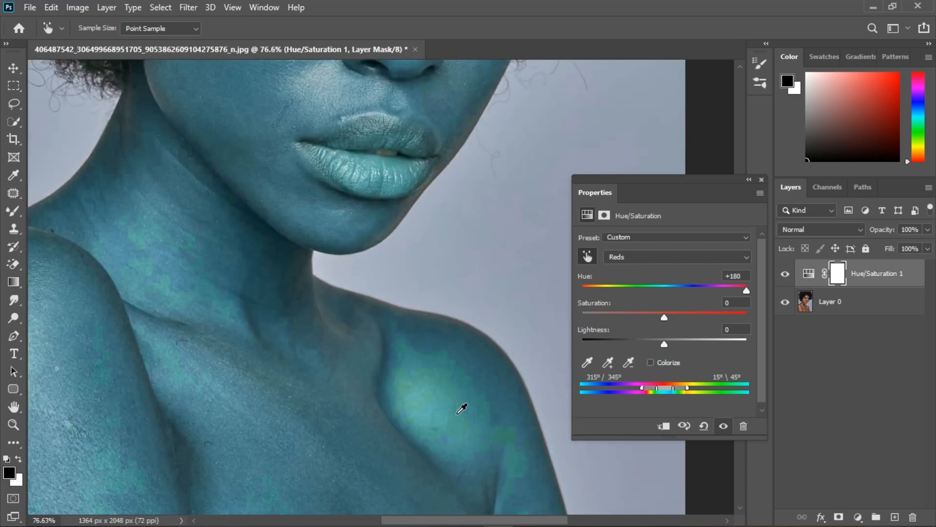
scroll(252, 213, "down", 5)
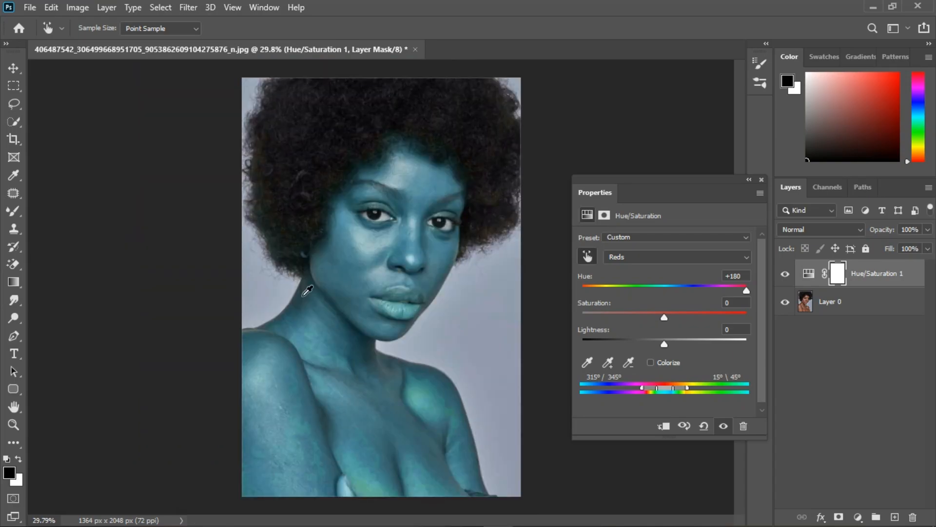
left_click_drag(665, 388, 653, 387)
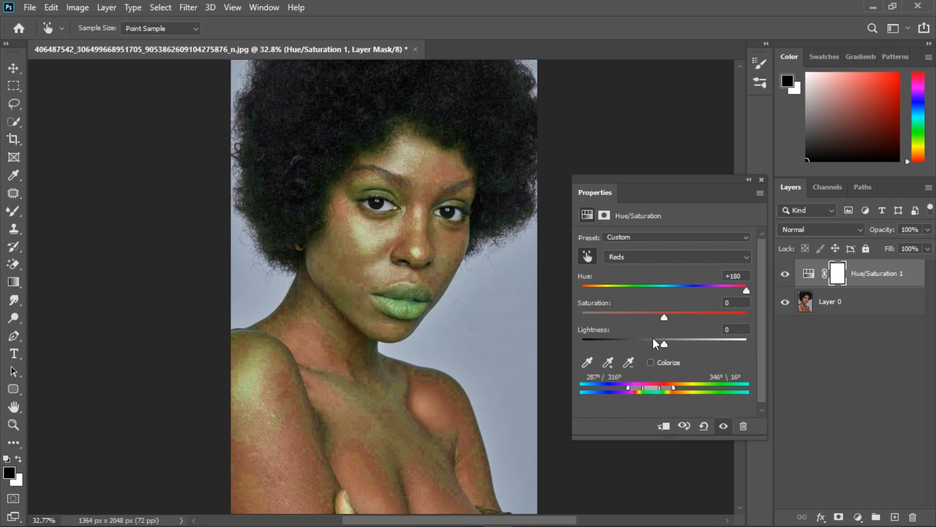
Step: Set the targeted Reds to hue +30, saturation +5 and lightness +13, and close the adjustment's properties
left_click(734, 276)
type("0")
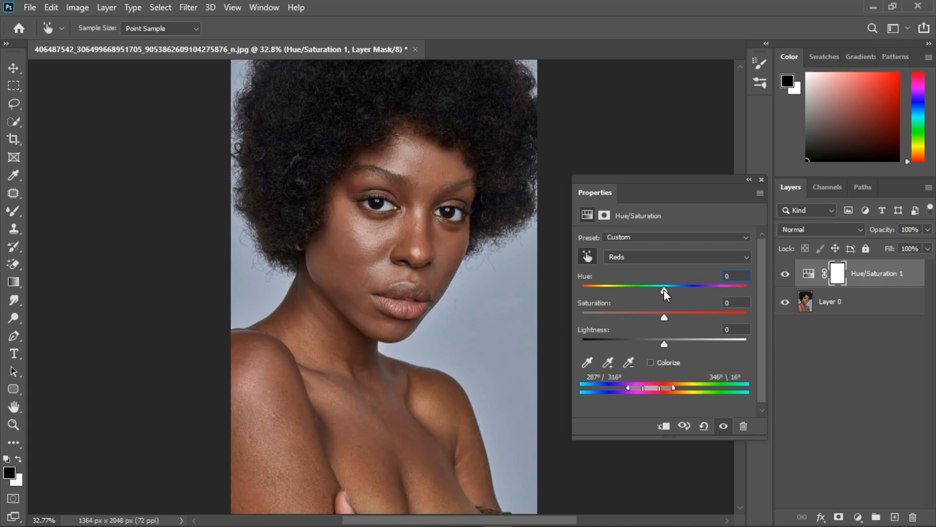
left_click_drag(664, 290, 688, 298)
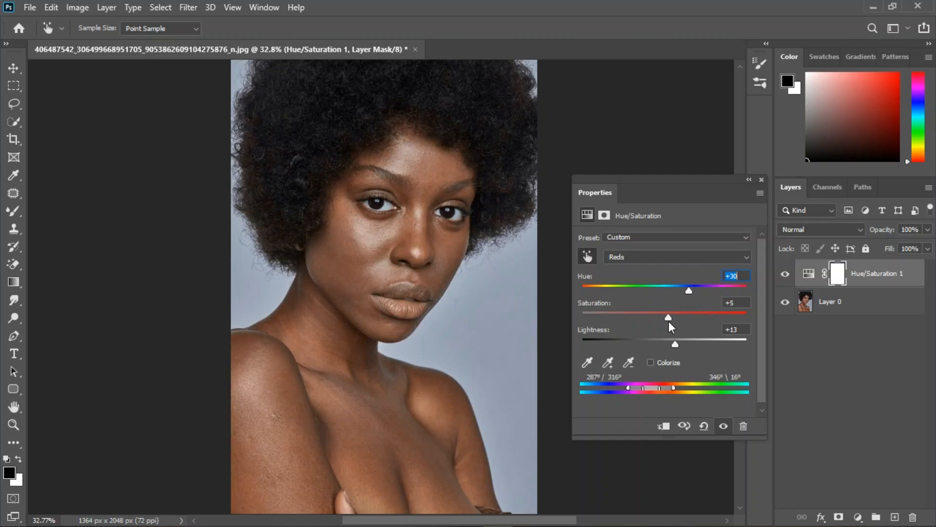
left_click(762, 180)
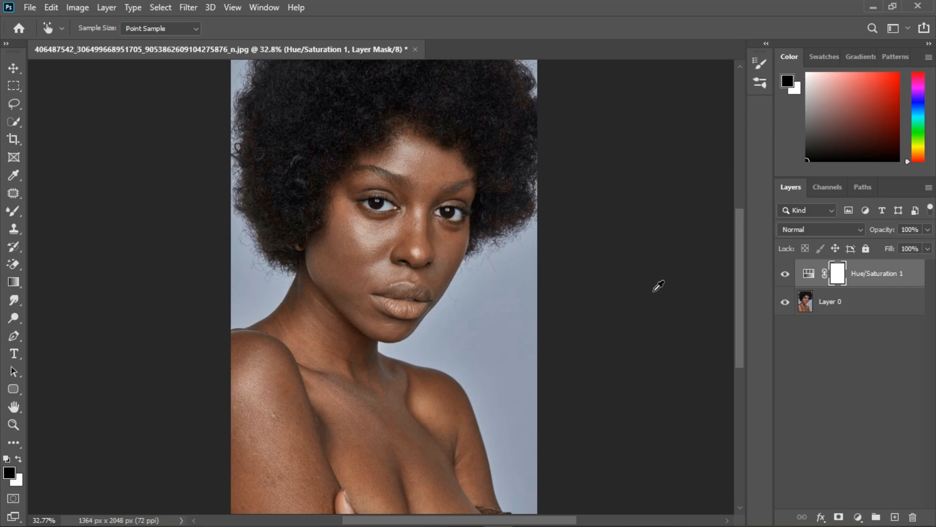
Step: Paint black on the Hue/Saturation mask over the lips and eyes with a brush of size 100
left_click(11, 215)
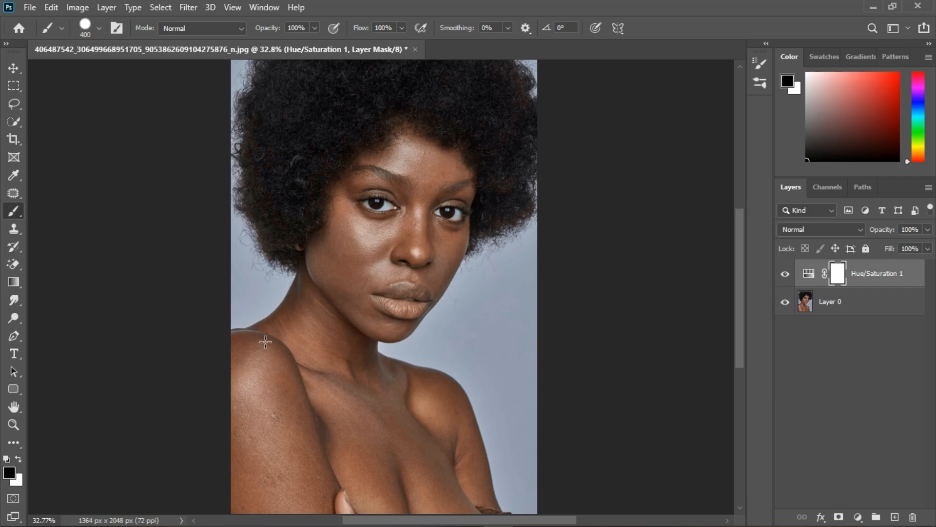
key("bracketleft")
key("bracketleft")
key("bracketleft")
left_click_drag(389, 300, 432, 307)
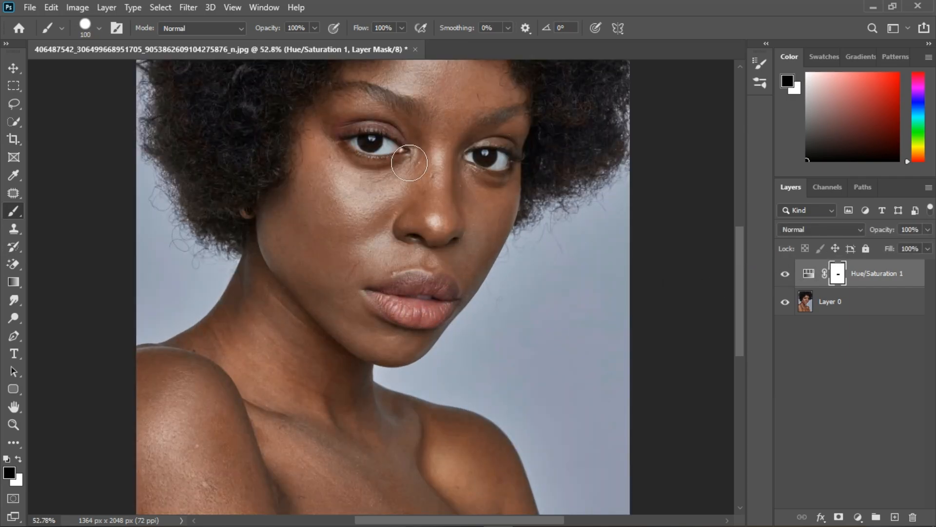
scroll(409, 162, "down", 5)
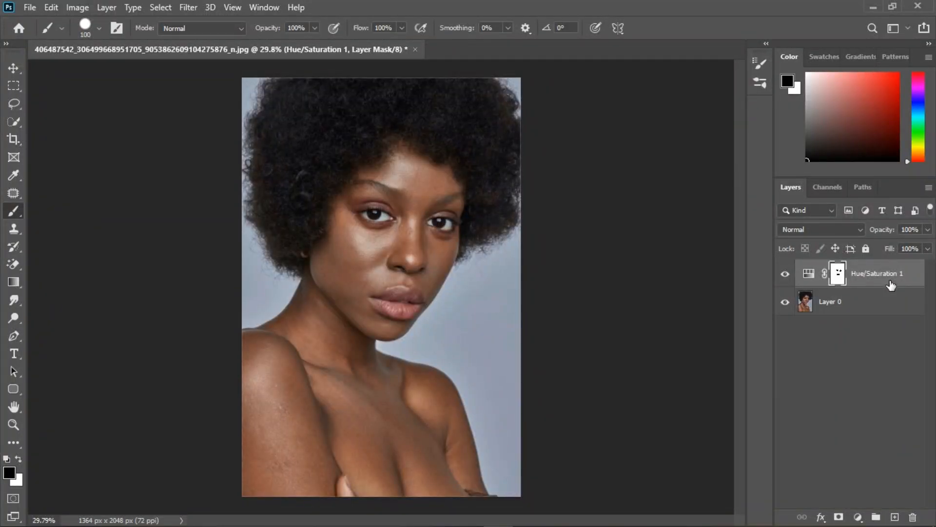
Step: Stamp all visible layers into a new layer on top and delete the Hue/Saturation adjustment layer
key("ctrl+shift+alt+e")
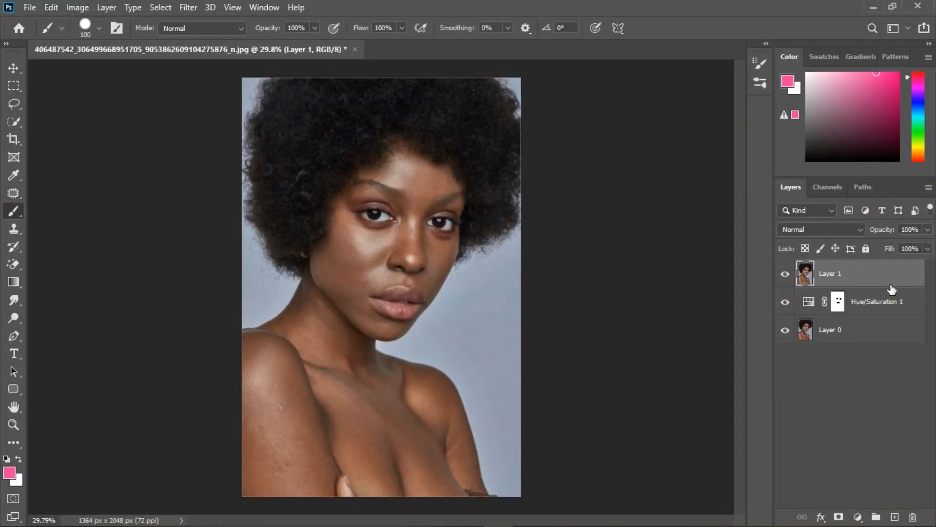
left_click(870, 311)
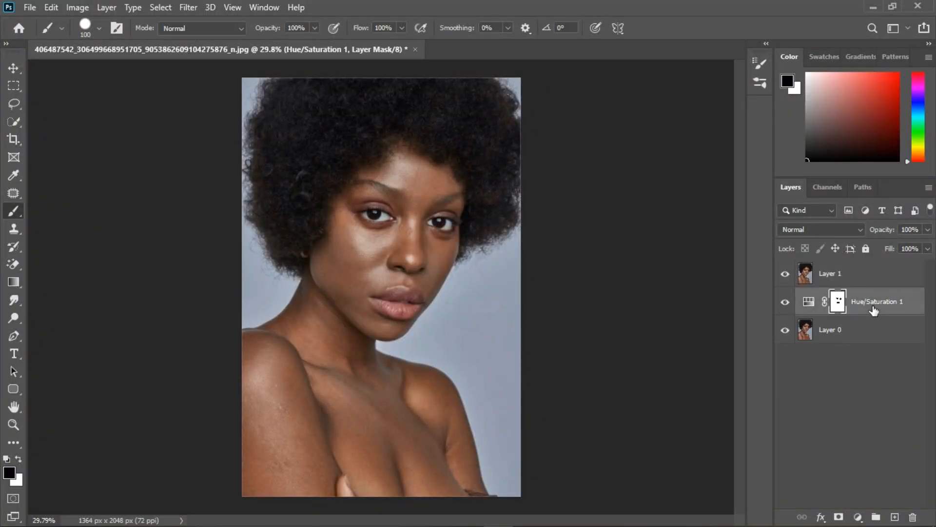
key("Delete")
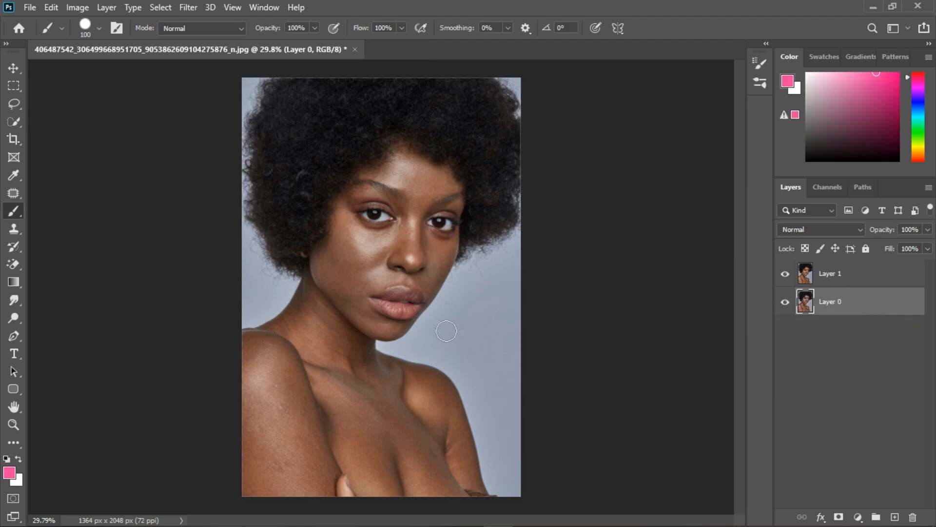
Step: Duplicate the stamped layer, Layer 1, twice
left_click(863, 278)
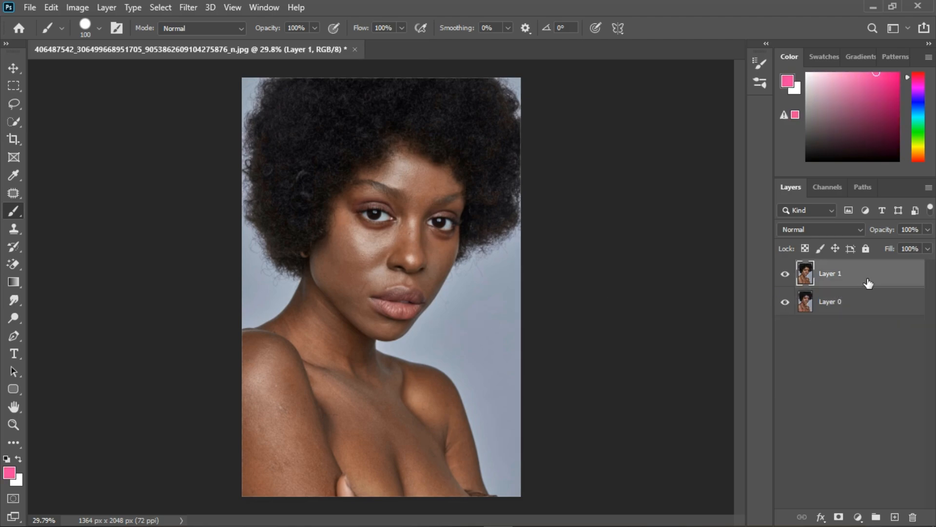
key("ctrl+j")
key("ctrl+j")
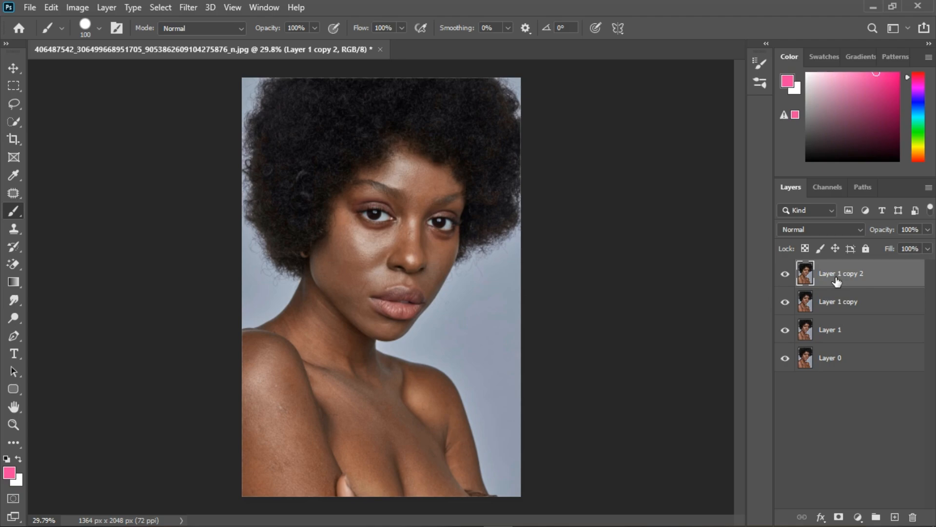
Step: Rename the lower copy of Layer 1 "tone" and the upper copy "texture"
double_click(851, 307)
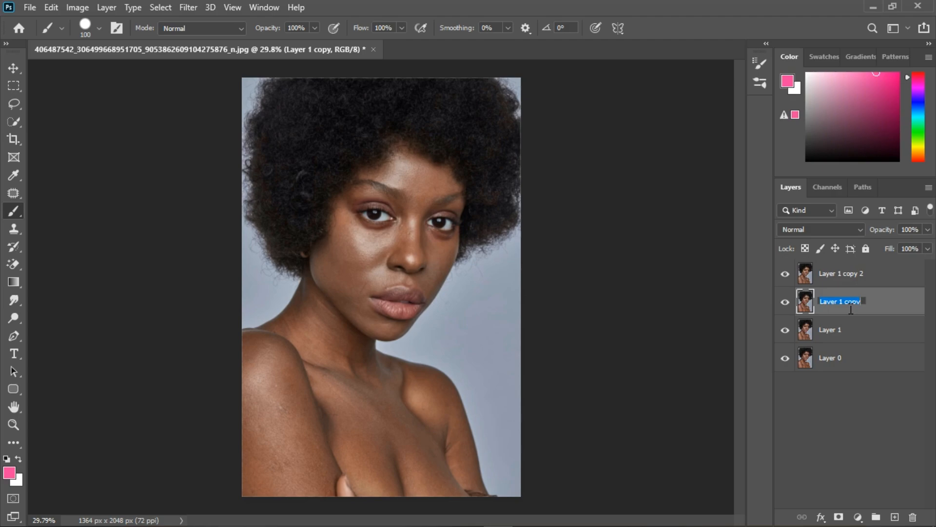
type("tone")
key("Return")
double_click(844, 276)
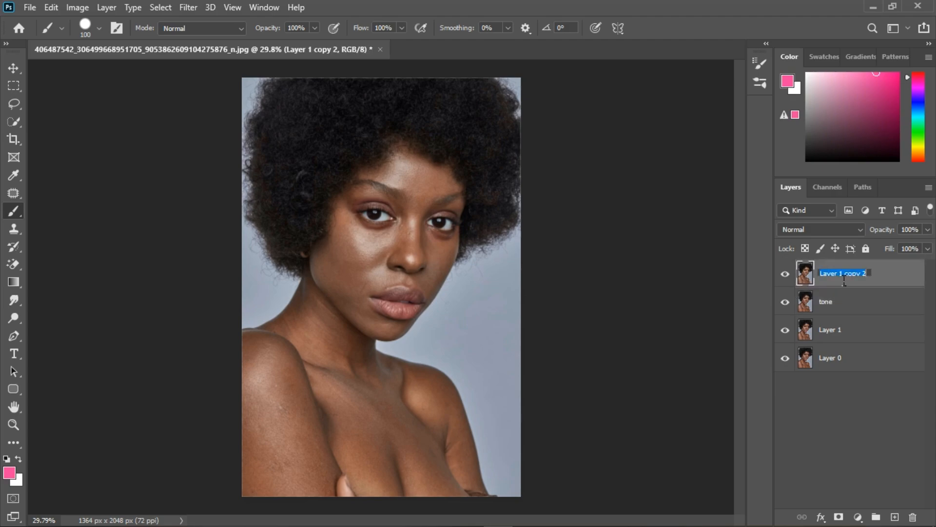
type("texture")
key("Return")
Step: Hide and delete Layer 1 beneath the tone layer
left_click(785, 330)
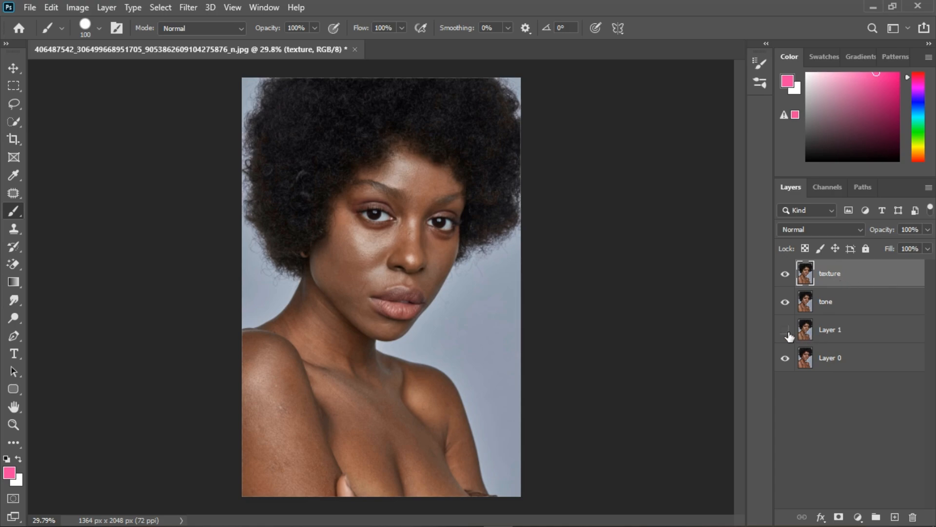
left_click(859, 334)
key("Delete")
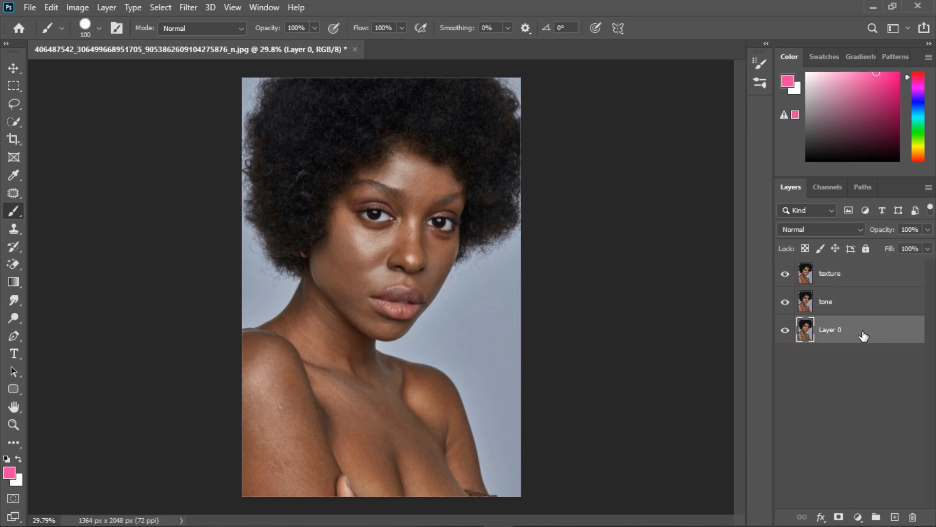
Step: Group the tone and texture layers and name the group "freq seperation"
left_click(861, 302)
left_click(865, 282, "shift")
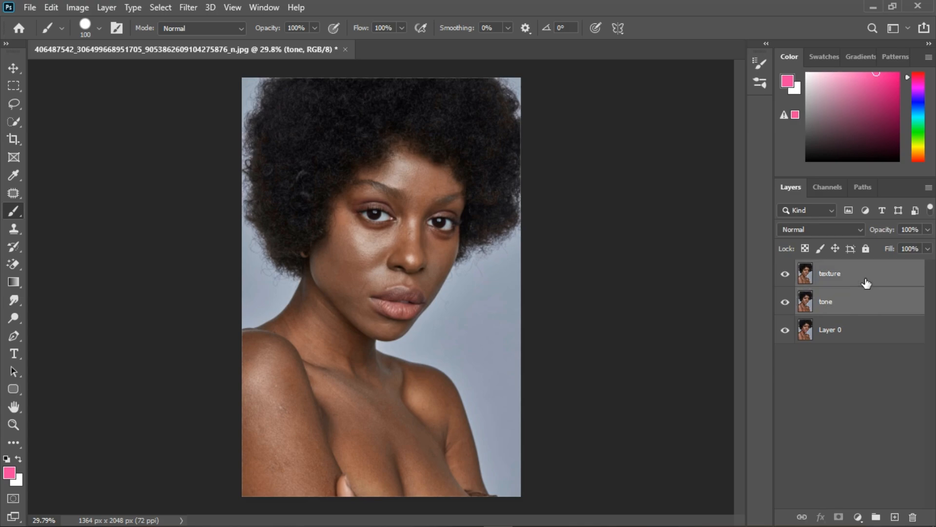
left_click(876, 517)
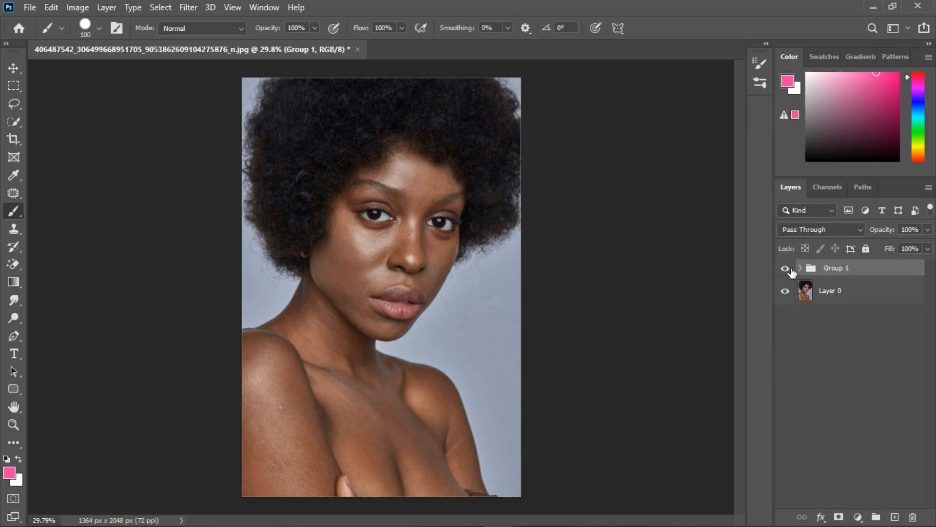
left_click(802, 269)
double_click(840, 269)
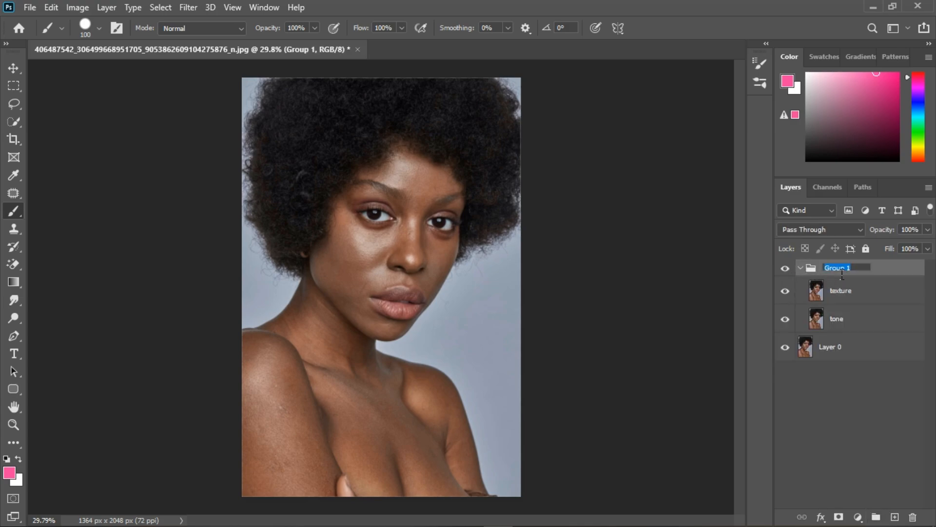
type("freq seperation")
key("Return")
Step: Hide the texture layer and make the tone layer active
left_click(854, 323)
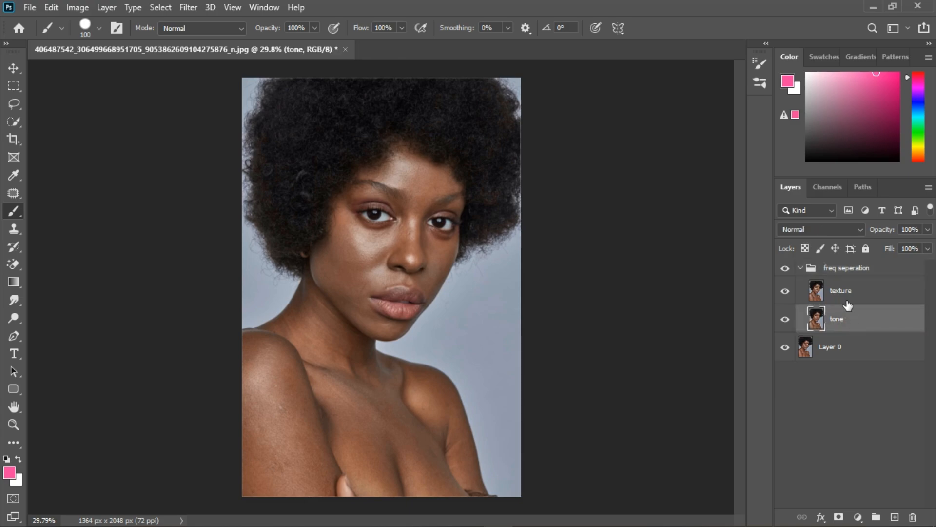
left_click(847, 299)
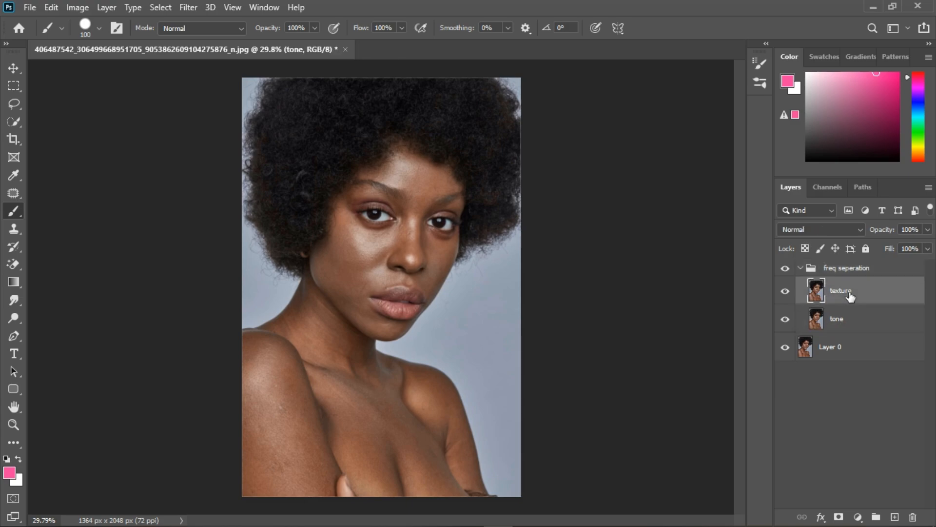
left_click(873, 325)
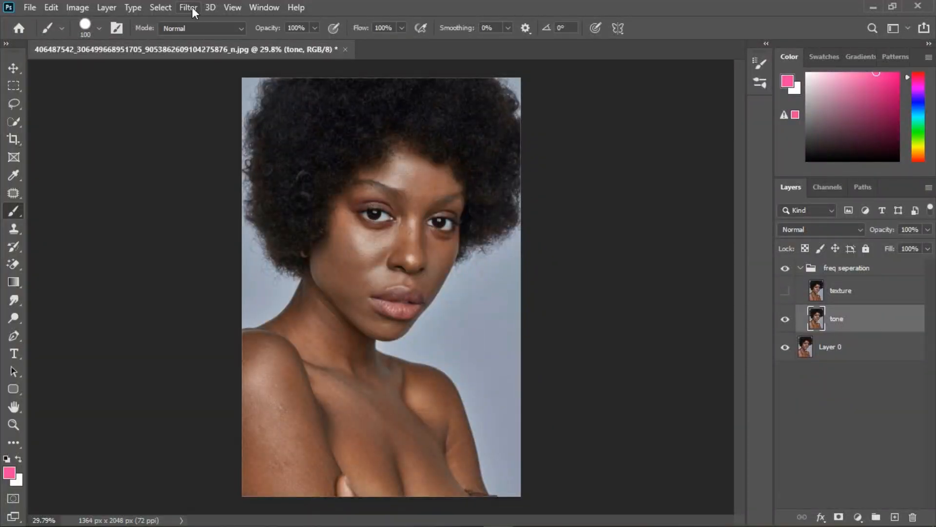
Step: Apply a Gaussian Blur to the tone layer, with a radius just large enough to smooth away the skin texture
left_click(190, 7)
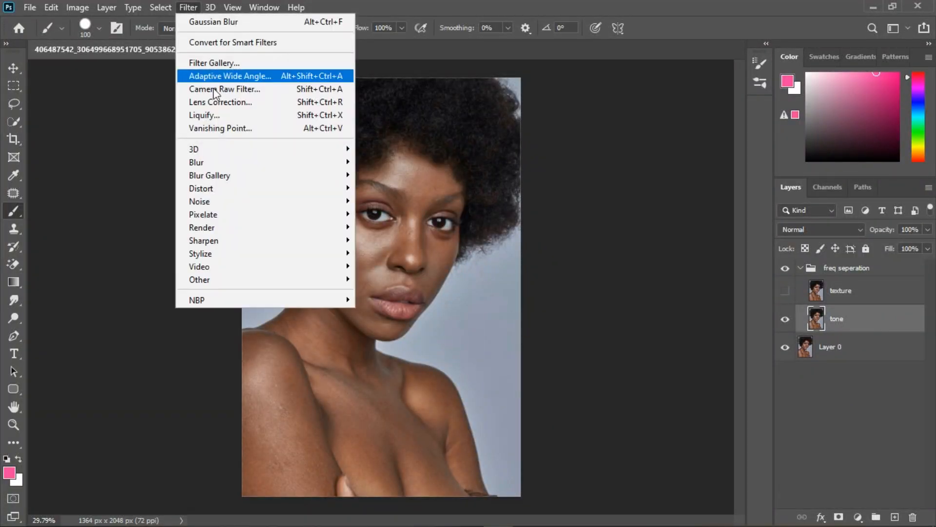
mouse_move(346, 165)
left_click(384, 217)
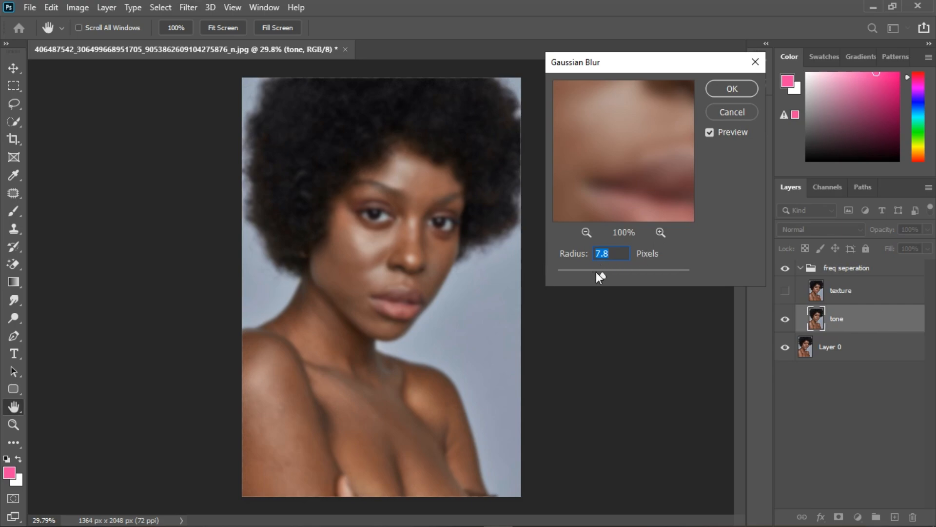
left_click_drag(548, 268, 547, 267)
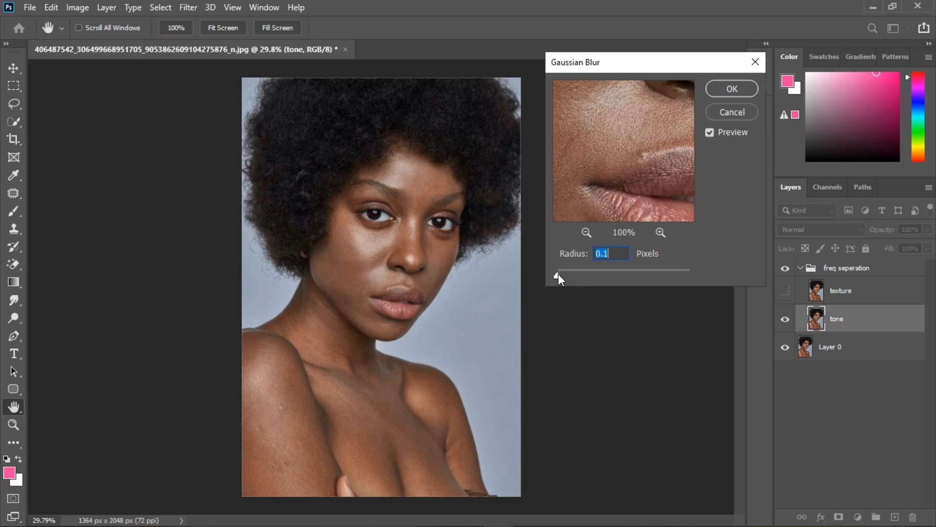
left_click_drag(556, 275, 577, 274)
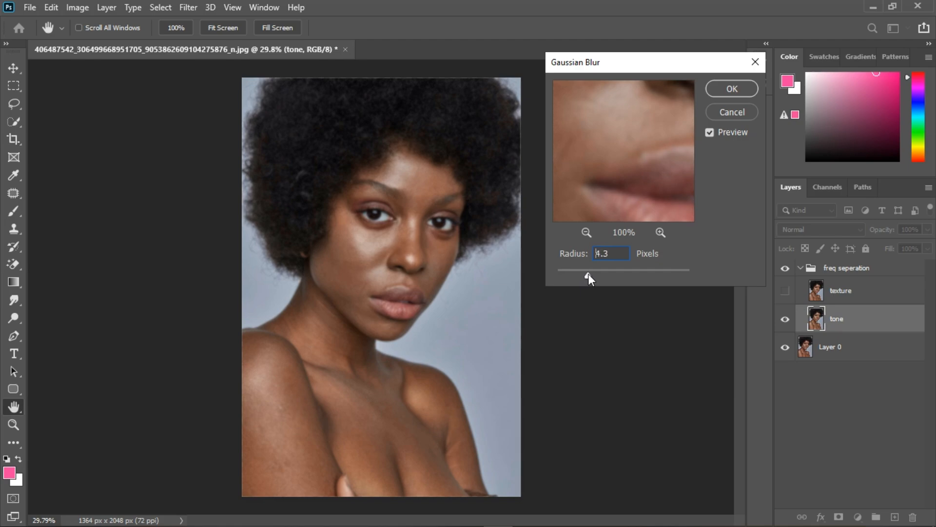
left_click_drag(589, 274, 592, 274)
left_click(732, 89)
key("b")
Step: Show the texture layer and use Apply Image on it with the tone layer as source, Subtract blending, scale 2 and offset 128
left_click(843, 299)
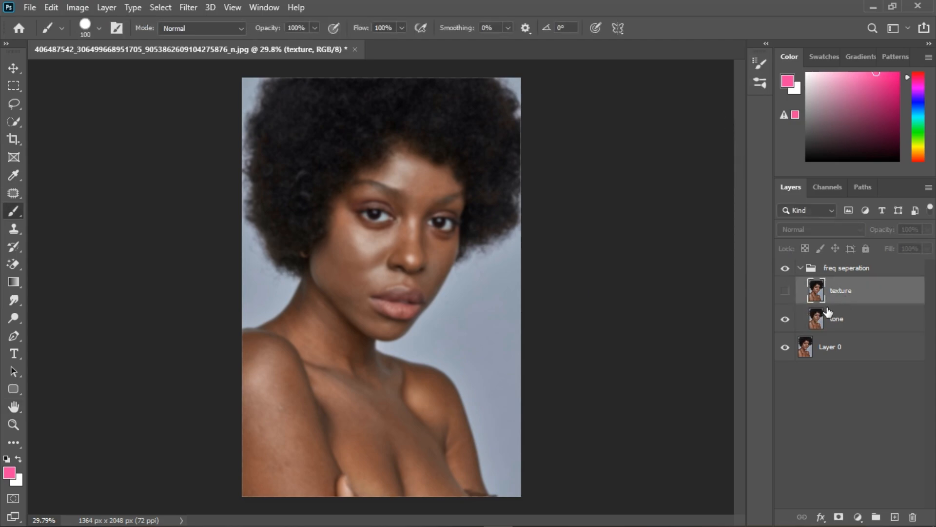
left_click(785, 292)
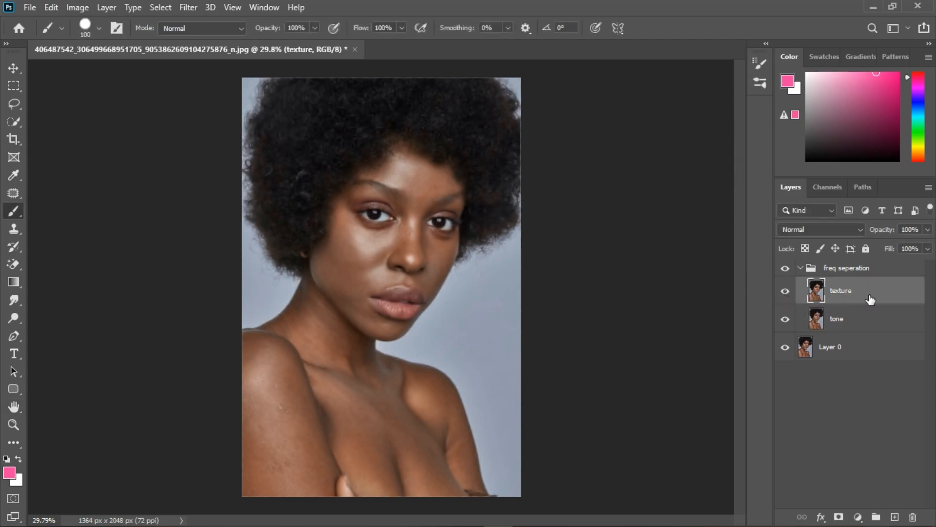
left_click(78, 6)
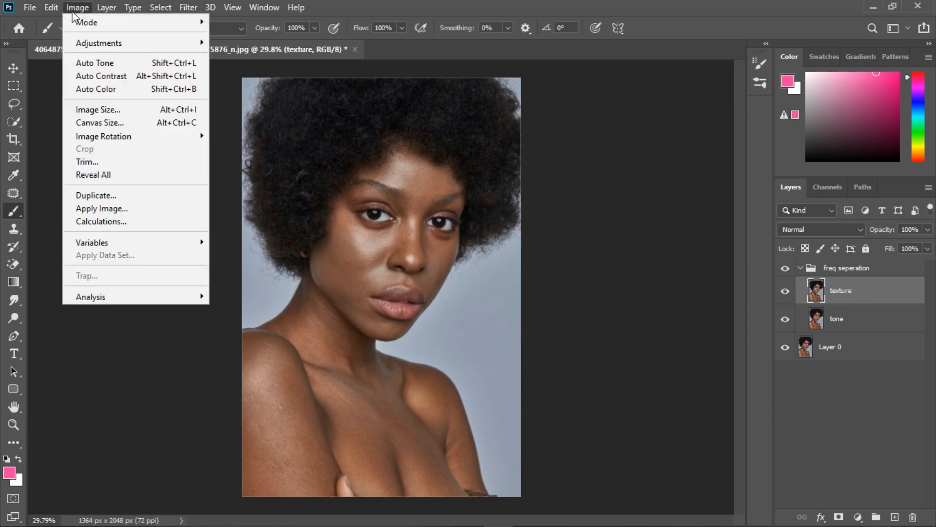
left_click(102, 209)
left_click(595, 127)
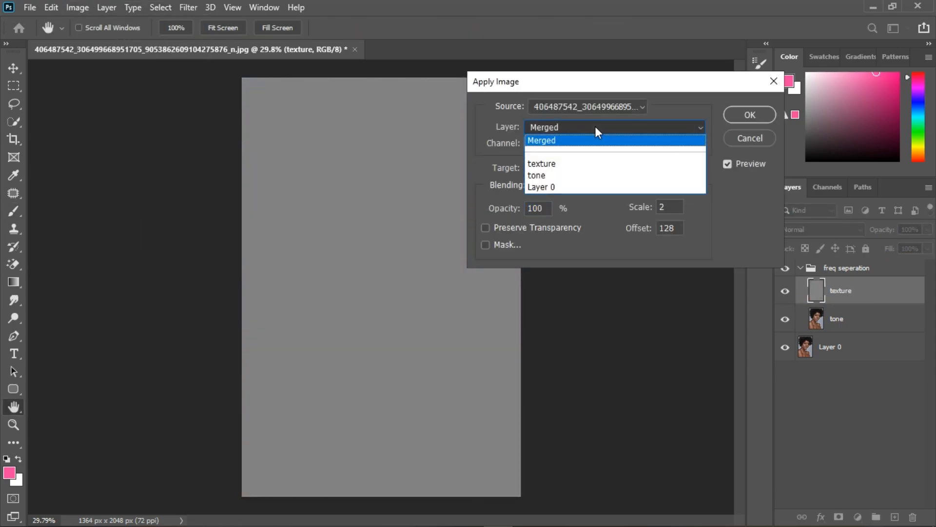
left_click(581, 174)
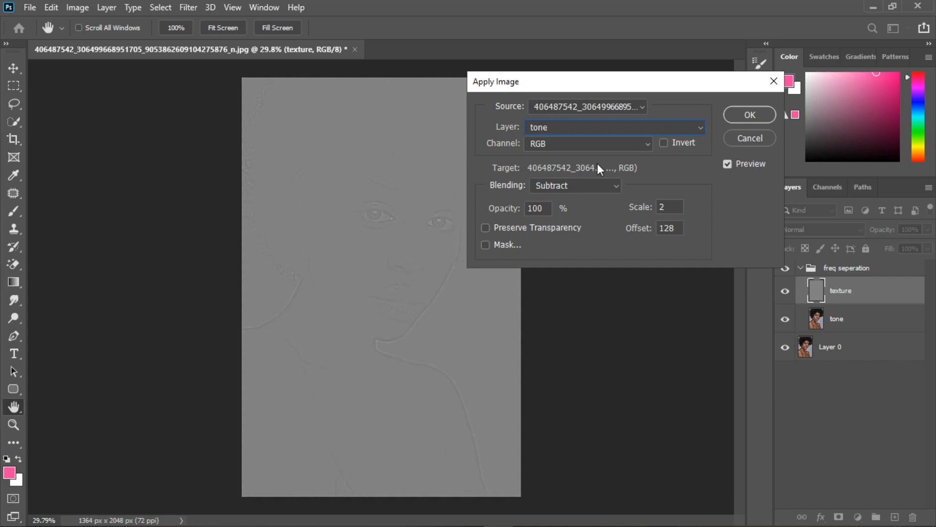
left_click(609, 184)
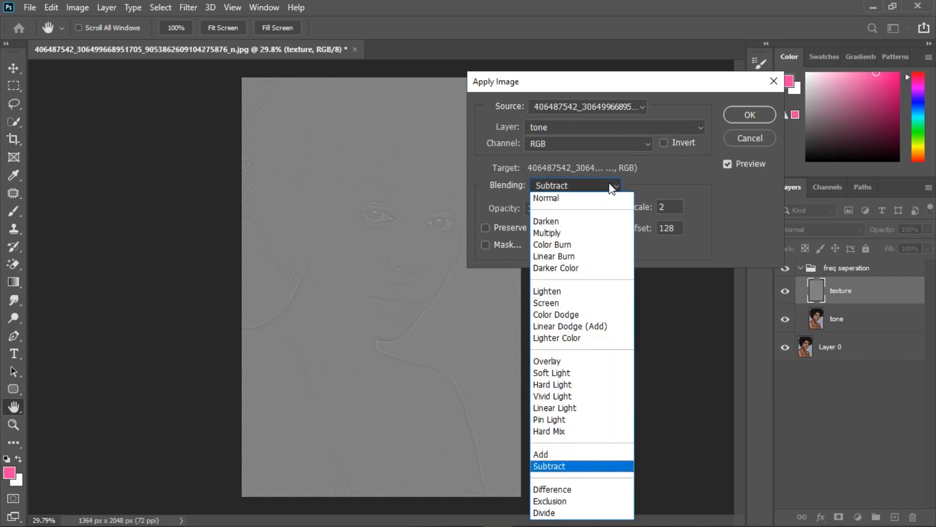
left_click(609, 184)
left_click(593, 185)
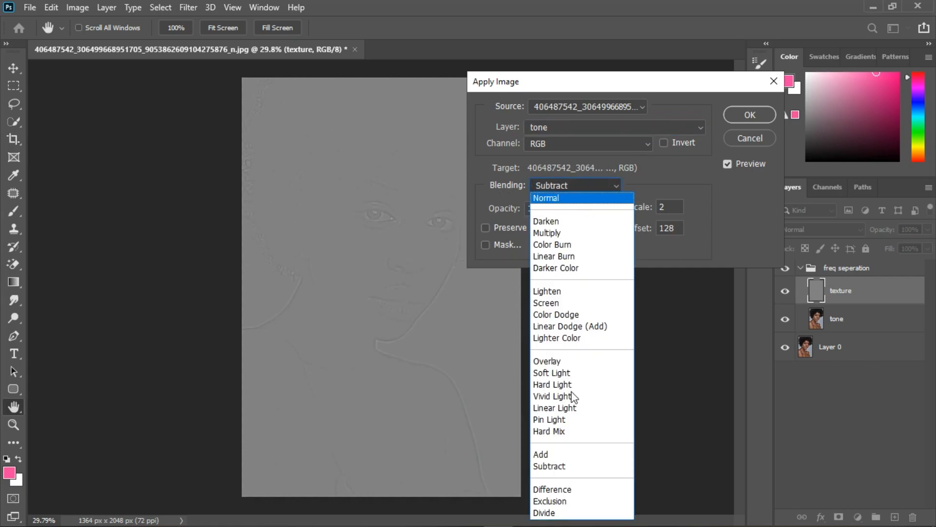
left_click(561, 464)
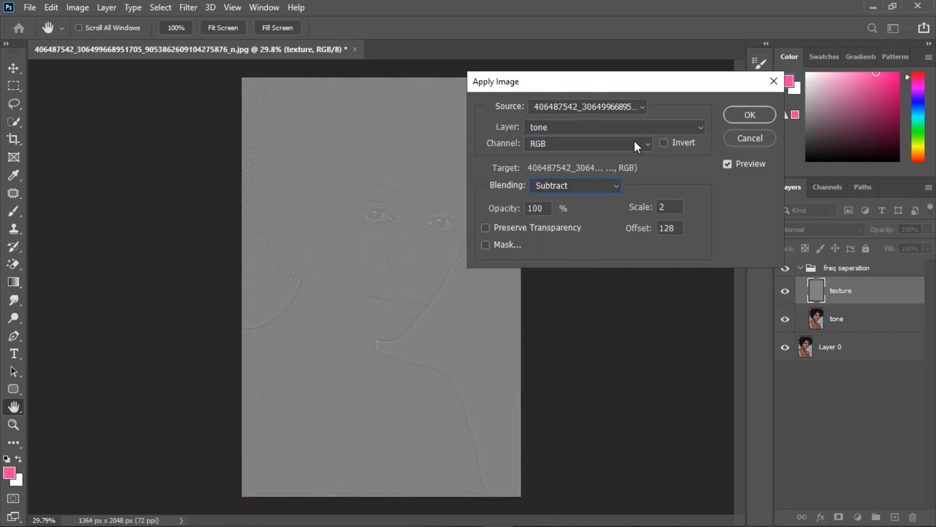
left_click(741, 117)
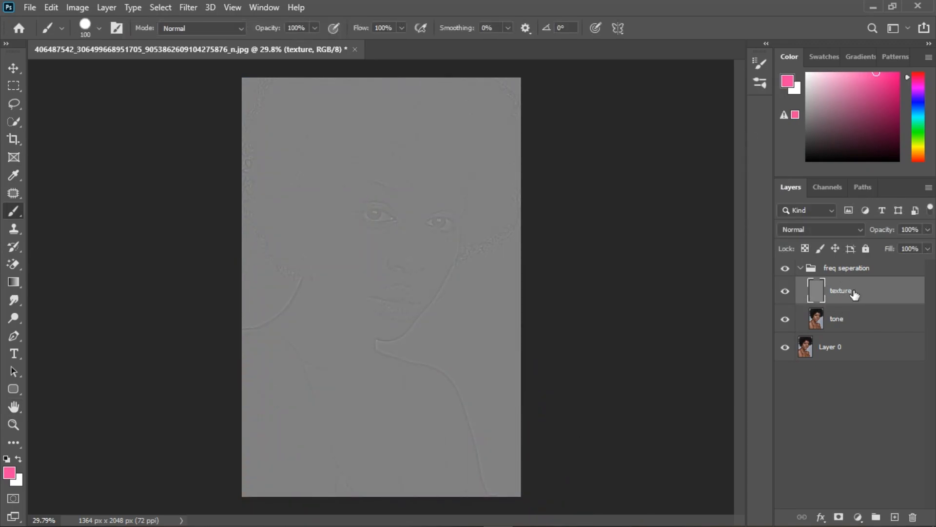
Step: Set the texture layer's blend mode to Linear Light and make the tone layer active
left_click(823, 228)
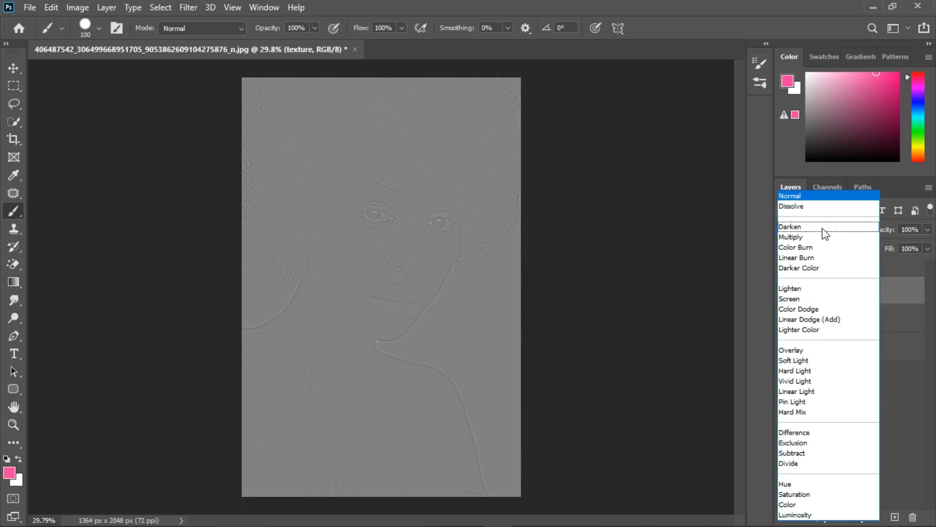
left_click(819, 392)
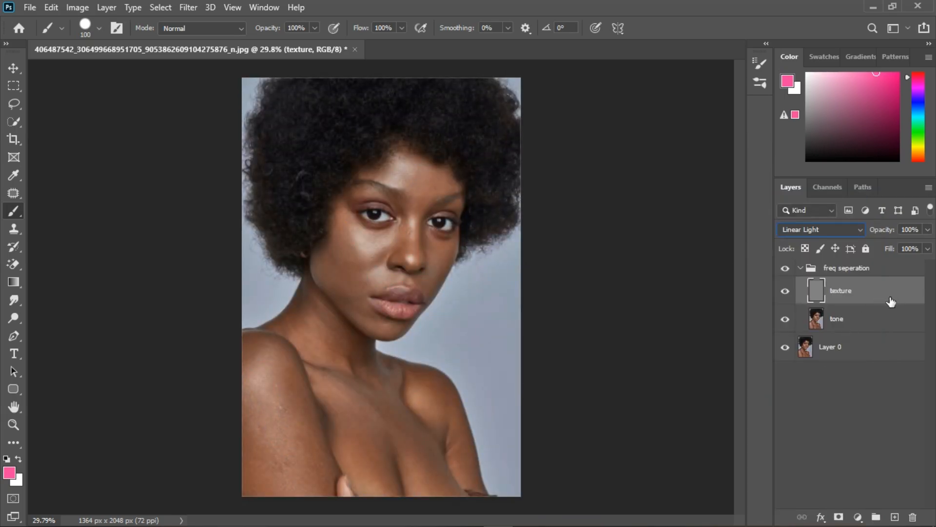
left_click(875, 327)
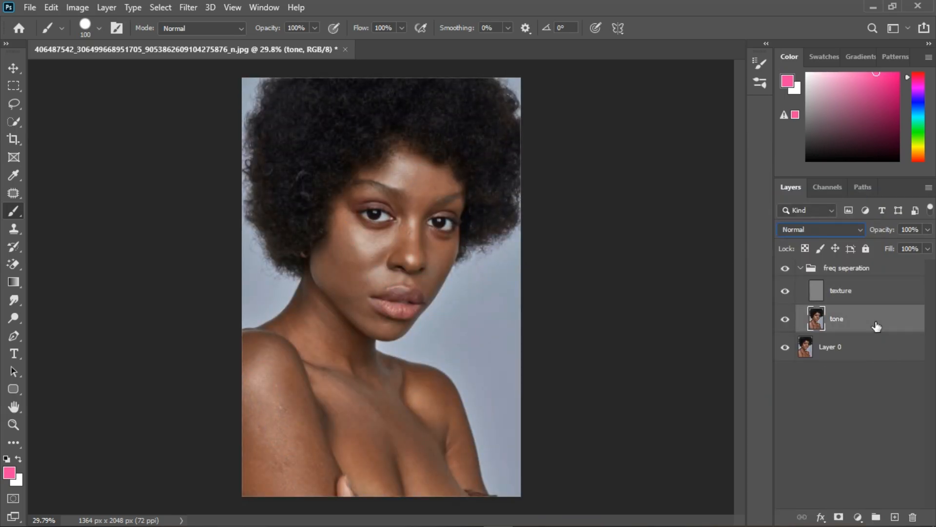
Step: Switch to the Mixer Brush, clean the brush and set its hardness to 0%
right_click(13, 212)
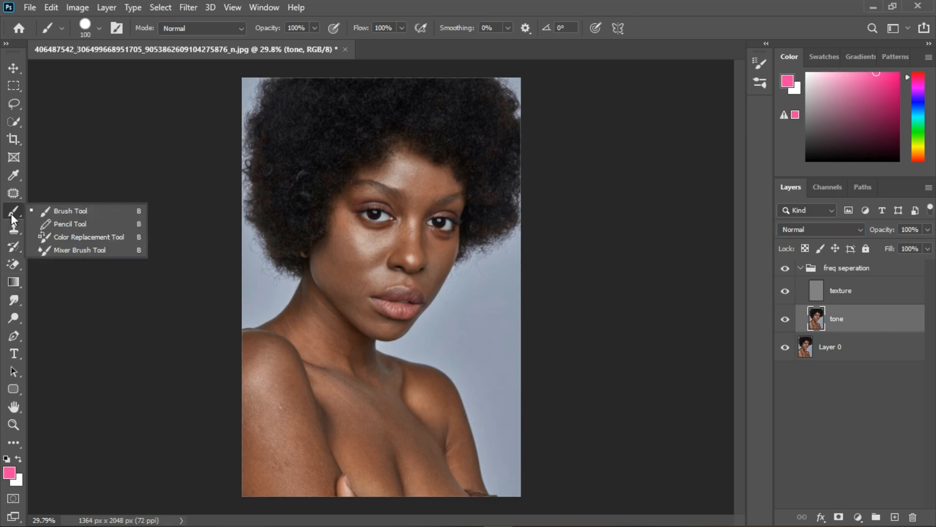
left_click(83, 250)
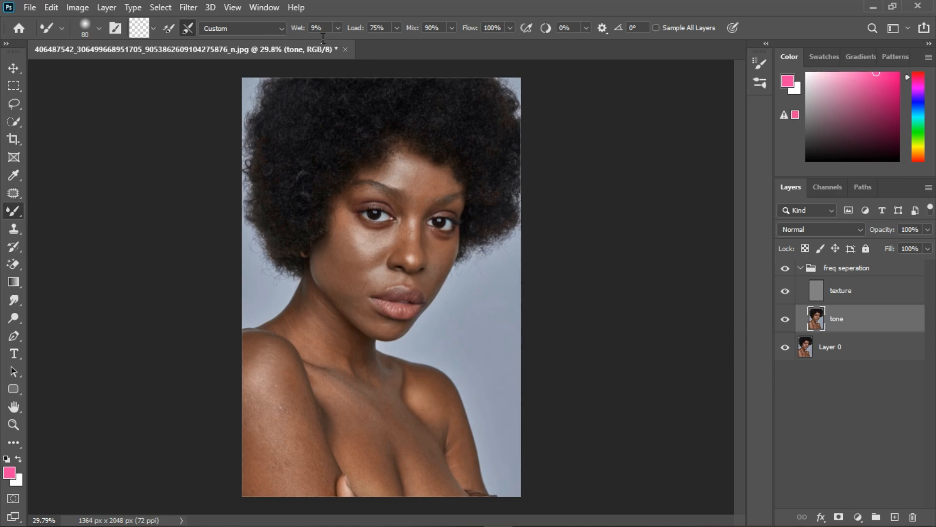
left_click(142, 28)
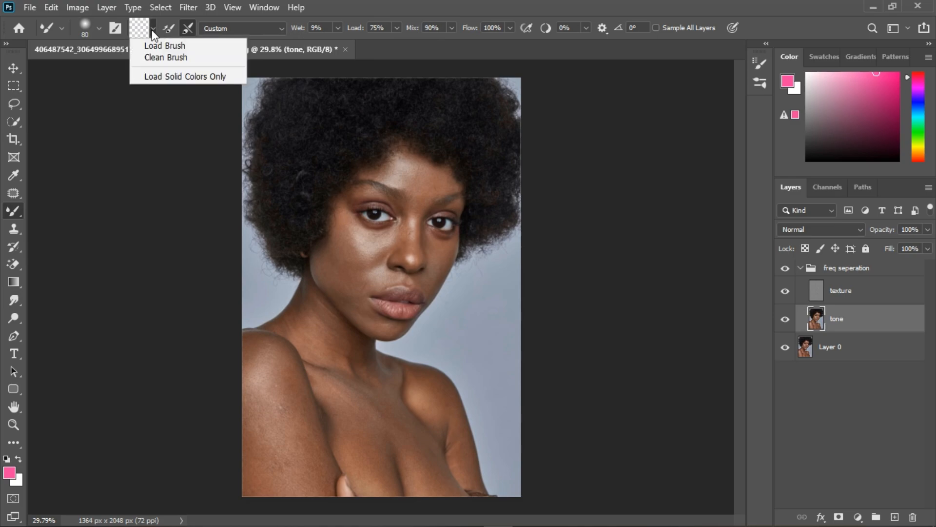
left_click(153, 58)
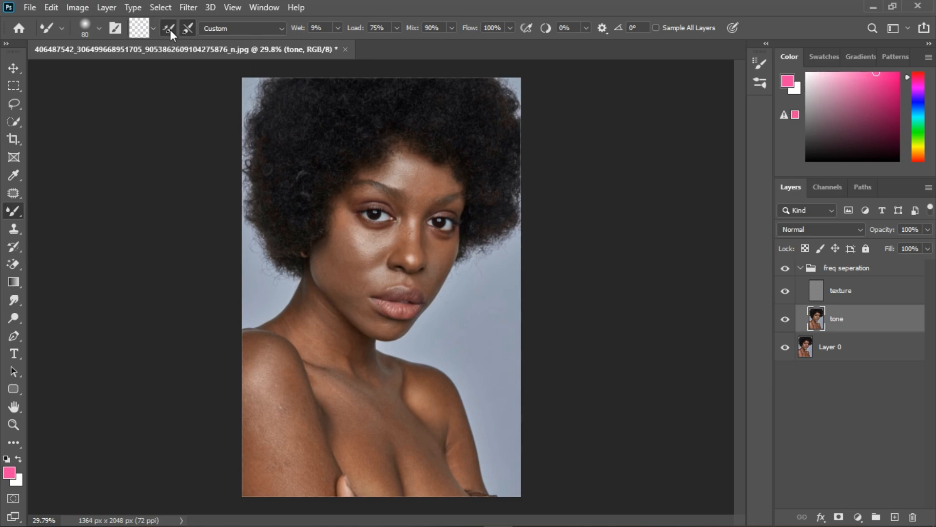
left_click(171, 31)
left_click(168, 26)
left_click(95, 30)
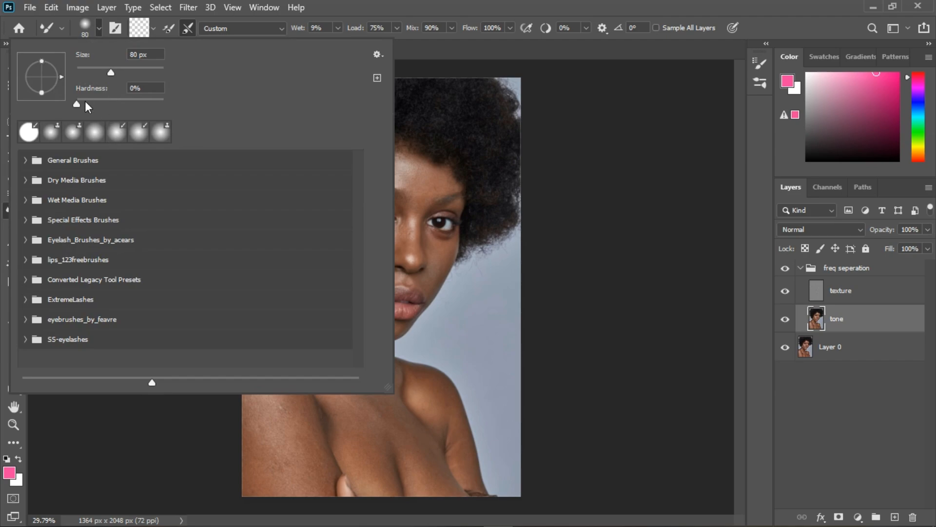
left_click(76, 104)
left_click(100, 26)
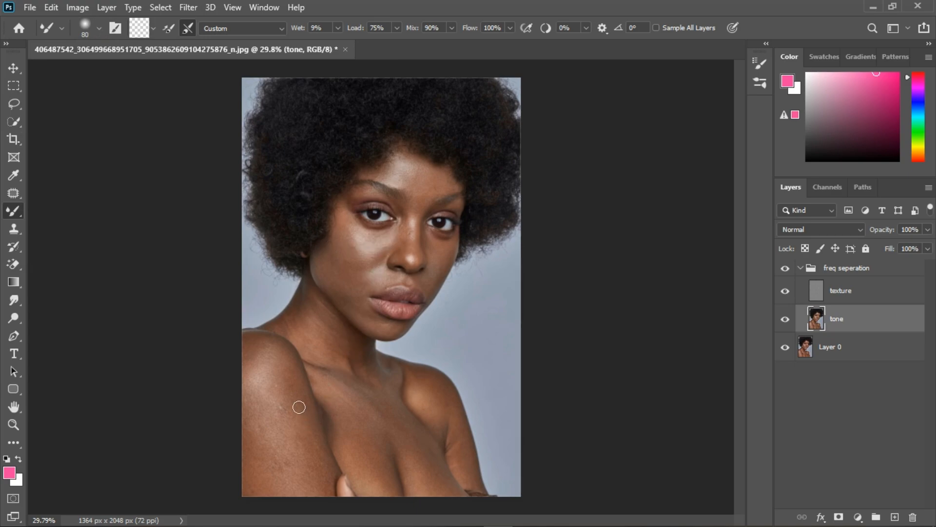
Step: Enlarge the mixer brush to 175 px and blend the uneven tones on the nearer upper arm
scroll(280, 428, "up", 2)
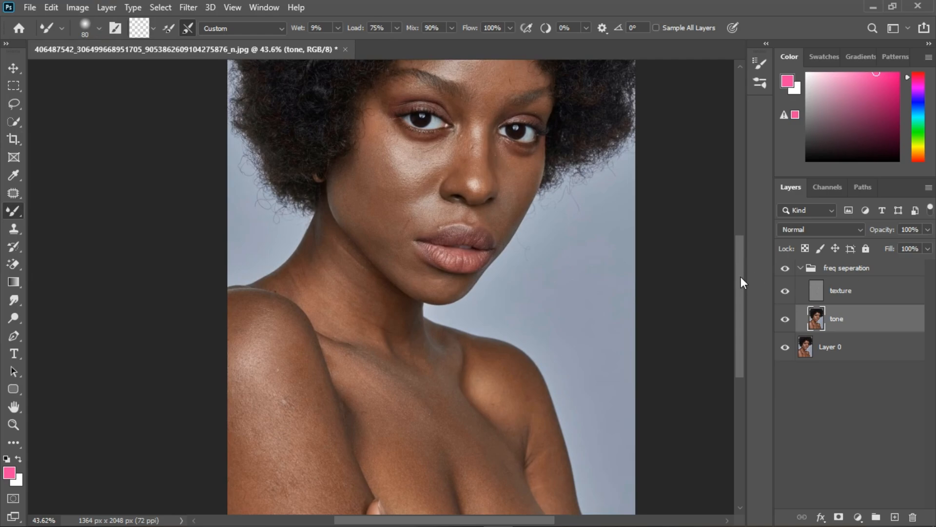
left_click_drag(741, 277, 744, 299)
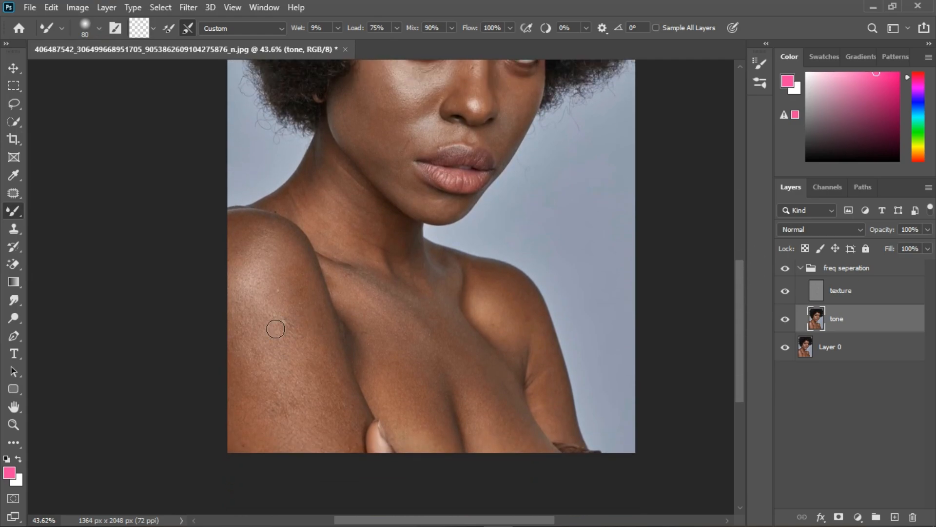
key("bracketright")
key("bracketright")
key("bracketright")
key("bracketright")
key("bracketright")
mouse_move(279, 316)
left_mouse_down()
mouse_move(296, 413)
mouse_move(302, 405)
mouse_move(295, 337)
mouse_move(274, 385)
mouse_move(257, 373)
mouse_move(277, 438)
mouse_move(285, 405)
mouse_move(314, 445)
mouse_move(325, 437)
mouse_move(306, 368)
mouse_move(306, 311)
mouse_move(329, 343)
mouse_move(359, 456)
mouse_move(329, 425)
mouse_move(330, 459)
mouse_move(318, 427)
mouse_move(300, 440)
mouse_move(300, 280)
mouse_move(264, 317)
mouse_move(288, 388)
left_mouse_up()
scroll(288, 389, "down", 2)
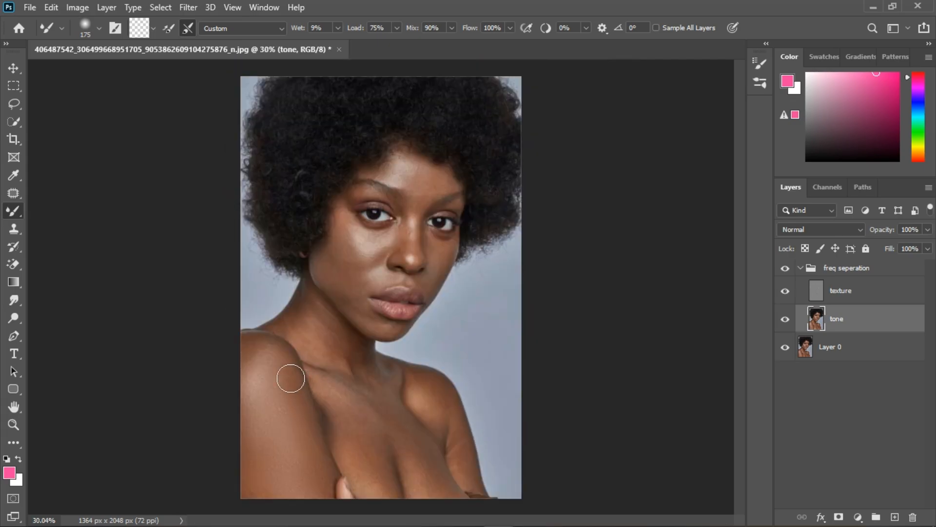
Step: Blend the tones along the shoulder and chest edge with a smaller brush, and the lower arm with a larger one
scroll(291, 384, "up", 3)
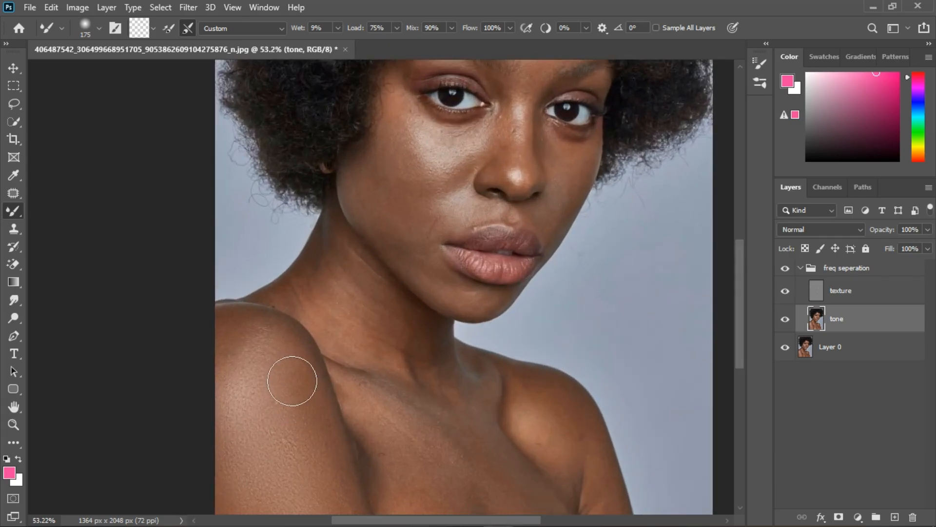
key("bracketleft")
key("bracketleft")
key("bracketleft")
key("bracketleft")
mouse_move(271, 345)
left_mouse_down()
mouse_move(259, 378)
mouse_move(250, 356)
mouse_move(250, 373)
mouse_move(252, 347)
mouse_move(240, 353)
mouse_move(247, 335)
mouse_move(277, 339)
mouse_move(264, 331)
mouse_move(302, 354)
mouse_move(324, 382)
mouse_move(325, 430)
left_mouse_up()
scroll(291, 492, "down", 6)
key("bracketright")
key("bracketright")
key("bracketright")
left_click_drag(287, 472, 289, 449)
Step: Reduce the mixer brush to 70 px and smooth the tone transitions across the forehead and face
scroll(417, 270, "up", 6)
scroll(436, 106, "up", 2)
key("bracketleft")
key("bracketleft")
key("bracketleft")
key("bracketleft")
key("bracketleft")
key("bracketleft")
key("bracketleft")
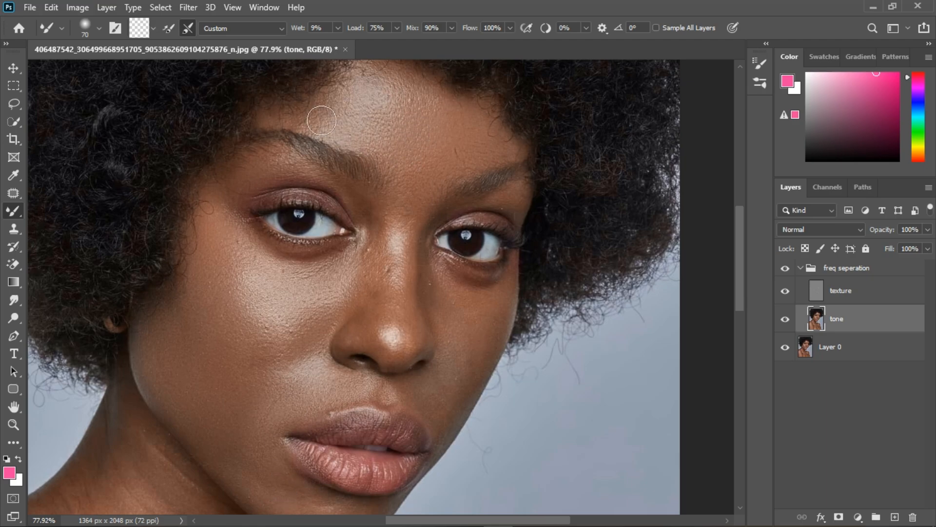
scroll(463, 368, "down", 2)
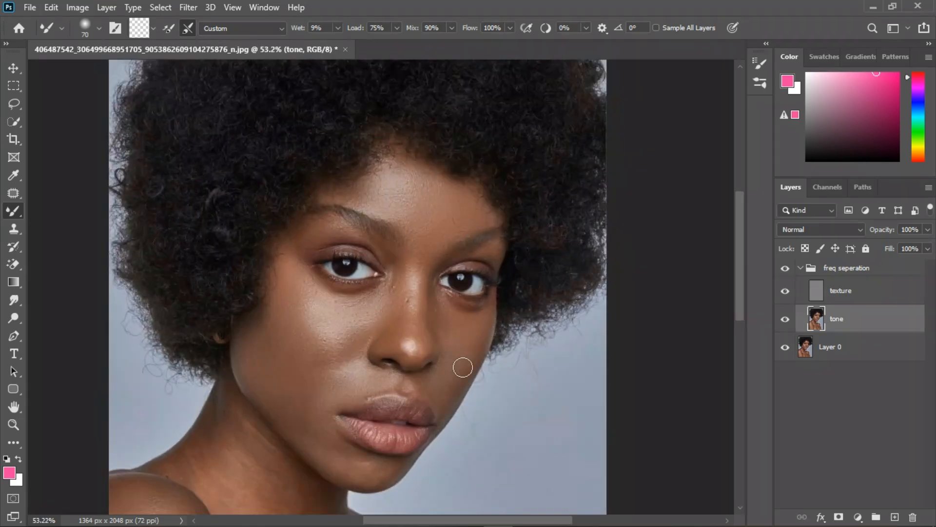
Step: Enlarge the mixer brush to 100 px and blend the tones on the neck, chest and far shoulder
key("bracketright")
key("bracketright")
key("bracketright")
scroll(412, 351, "down", 5)
scroll(379, 481, "down", 2)
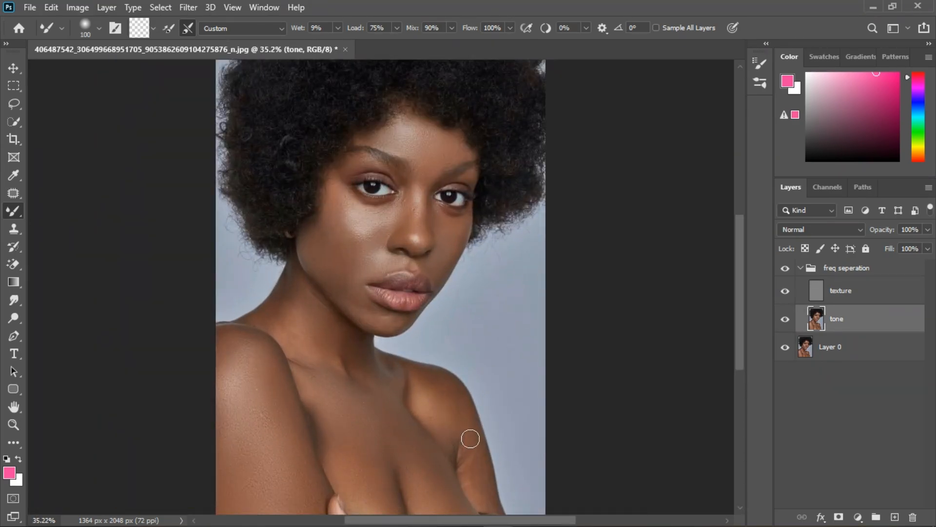
scroll(386, 318, "up", 2)
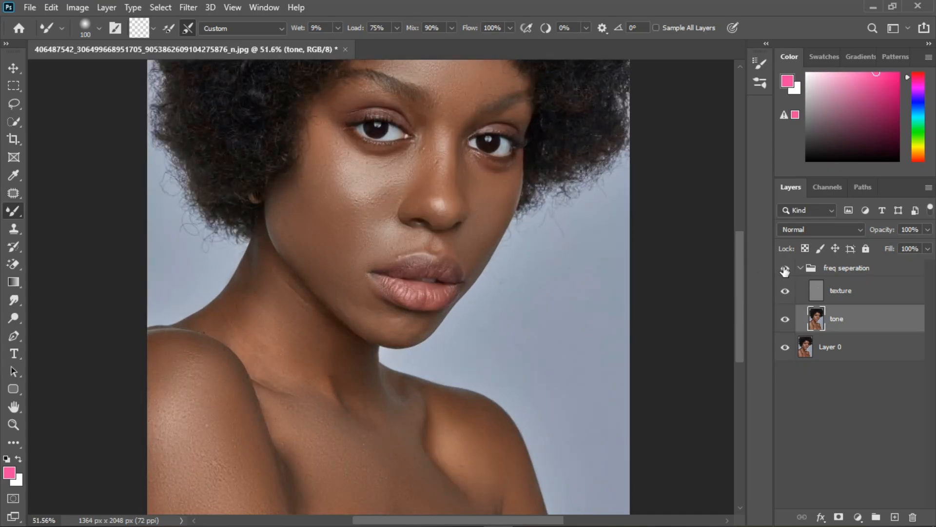
Step: Clone clean skin texture over the blemishes on the nose and cheeks with the Clone Stamp on the texture layer
left_click(865, 294)
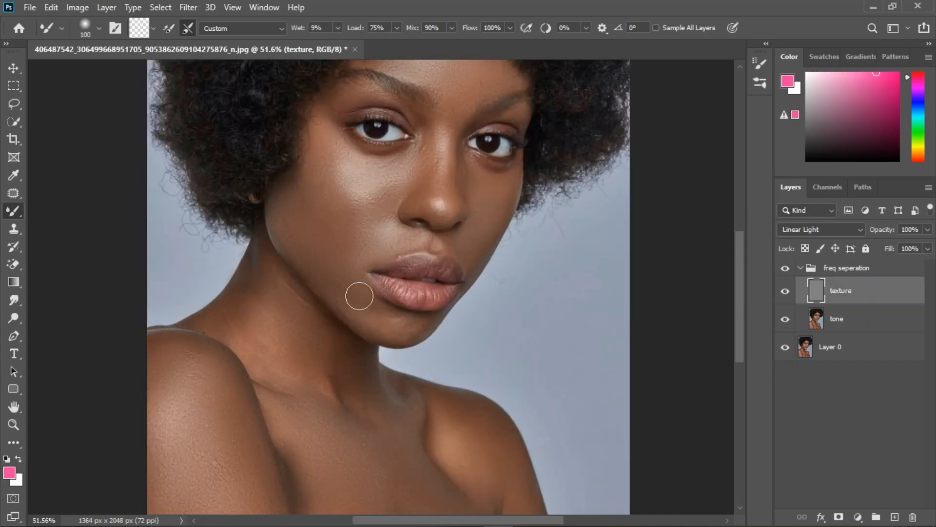
left_click(14, 230)
scroll(441, 135, "up", 3)
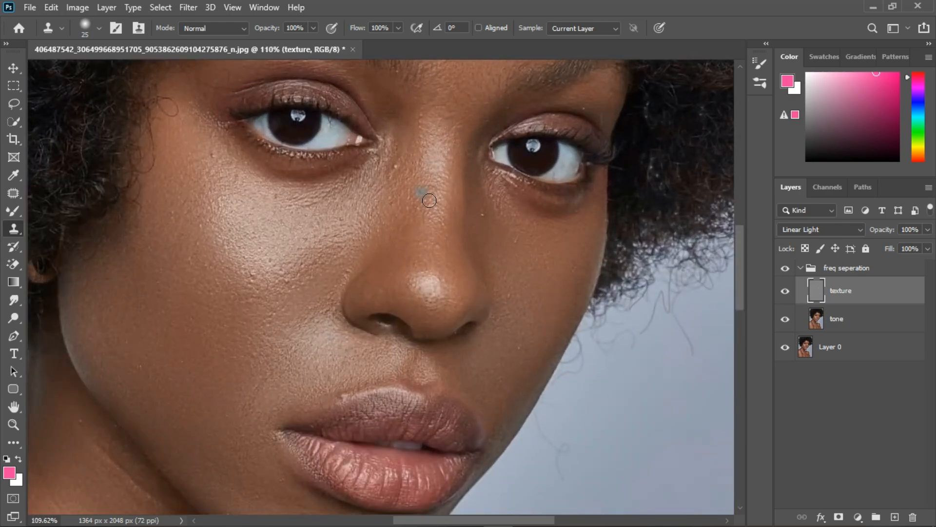
left_click(395, 174)
key("ctrl+z")
left_click(383, 214, "alt")
left_click(402, 210)
left_click(422, 222)
left_click(469, 236)
key("ctrl+z")
left_click_drag(513, 236, 501, 224)
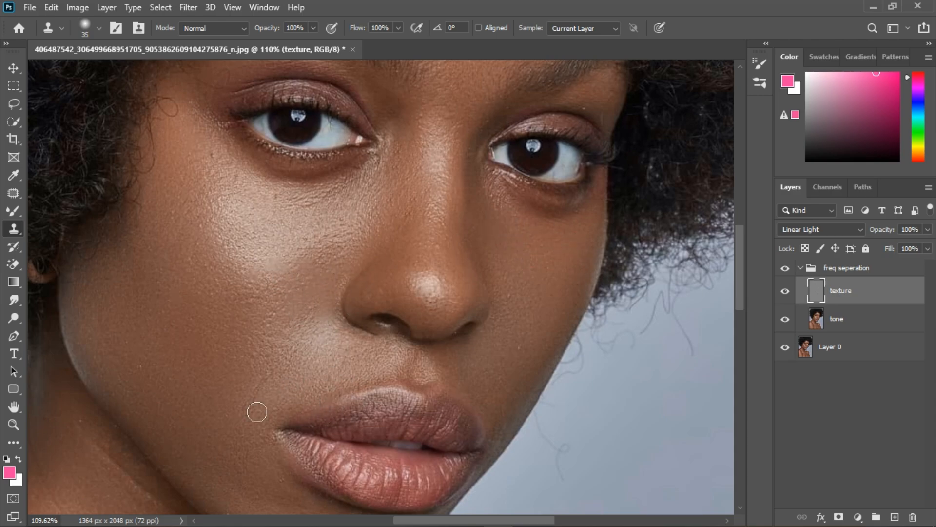
Step: Clone away the remaining texture spots on the forehead and other skin areas with the 35 px Clone Stamp
scroll(309, 234, "down", 5)
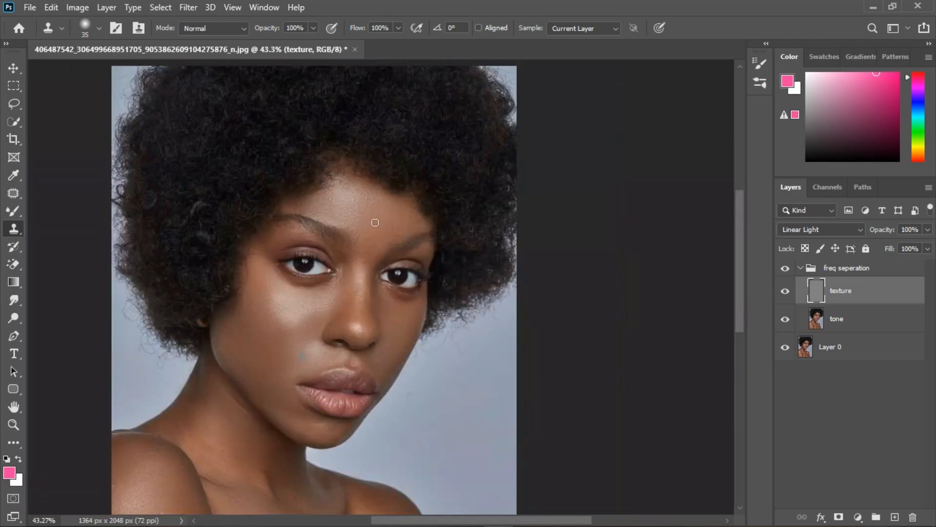
scroll(375, 222, "up", 3)
left_click(392, 211)
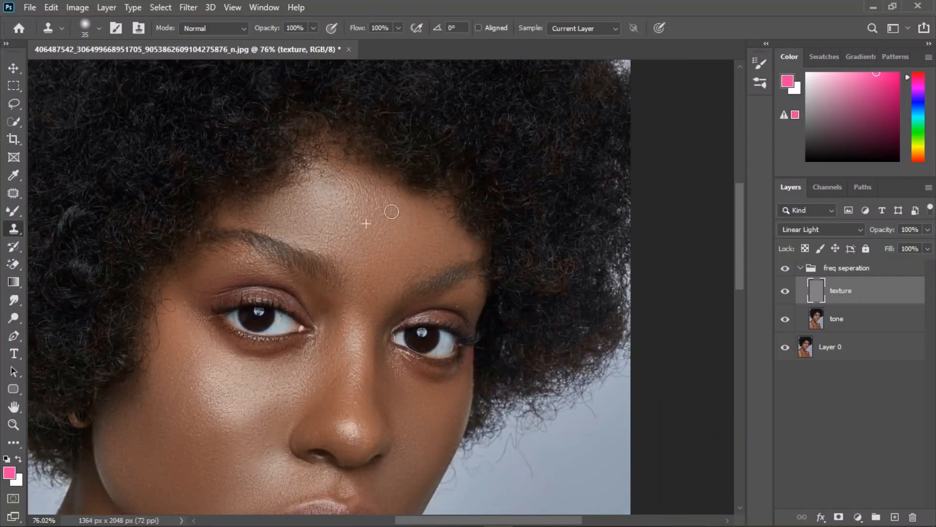
scroll(391, 212, "down", 3)
scroll(385, 371, "up", 3)
left_click(397, 395)
scroll(492, 361, "down", 2)
left_click(479, 248)
scroll(479, 248, "up", 3)
Step: Blend the remaining uneven tones on the neck and face with the 70 px Mixer Brush on the tone layer
left_click(844, 318)
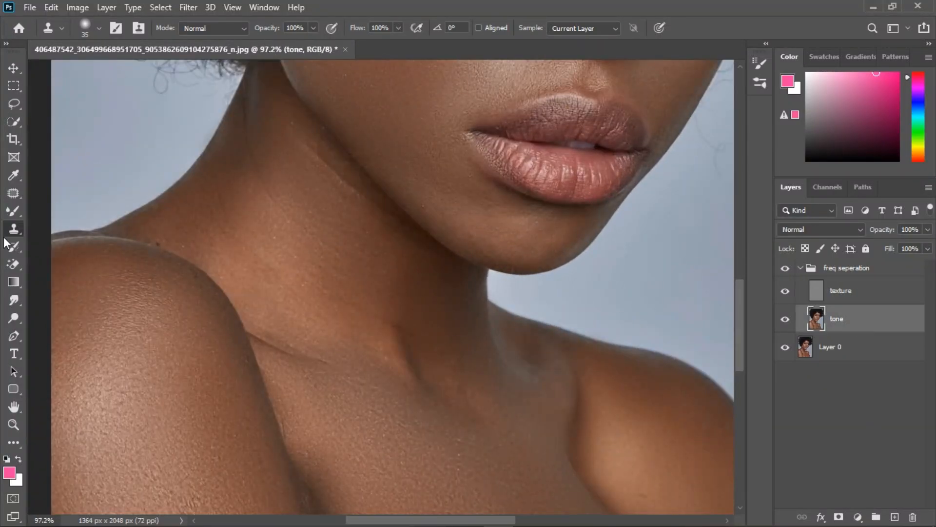
key("b")
scroll(585, 247, "down", 1)
scroll(474, 205, "down", 1)
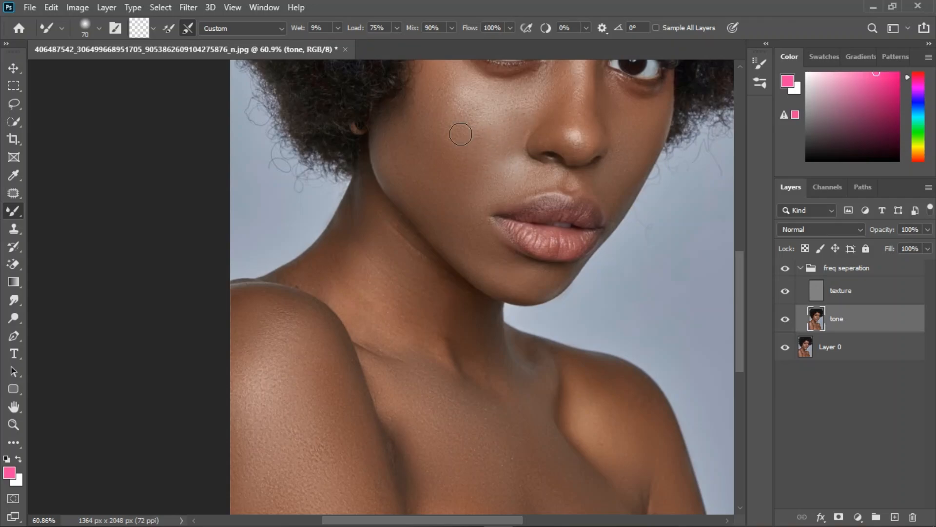
scroll(461, 134, "down", 1)
scroll(468, 341, "up", 2)
Step: Return to the Clone Stamp on the texture layer and review the whole retouched portrait
key("s")
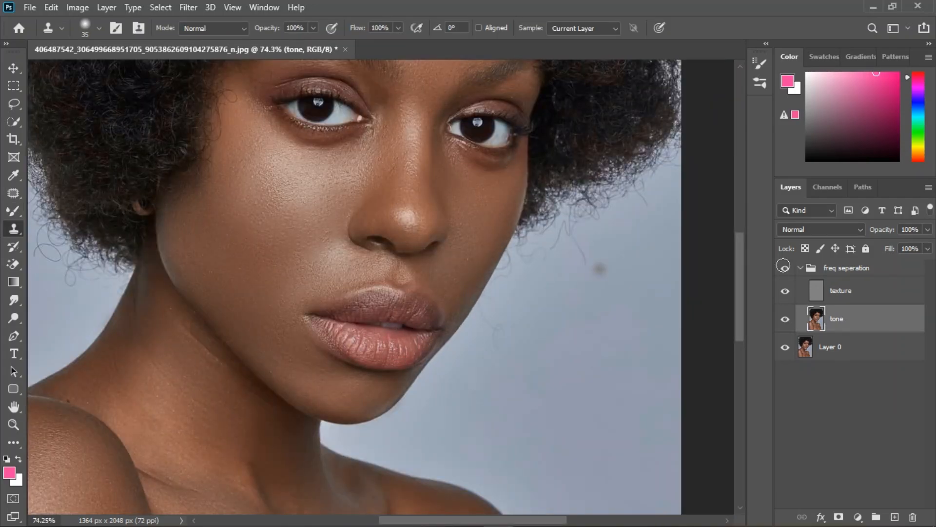
left_click(841, 290)
scroll(365, 317, "up", 3)
scroll(347, 376, "down", 4)
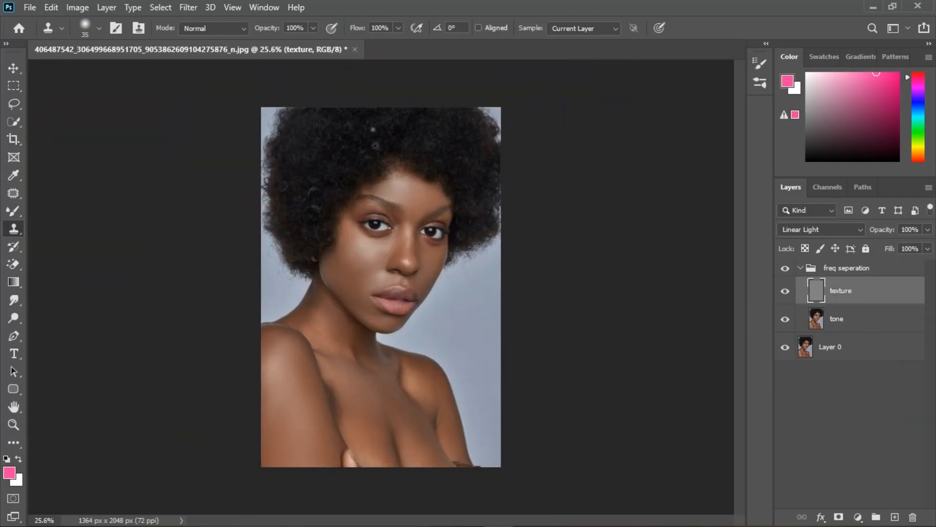
Step: Collapse the freq seperation group and add a pink Solid Color fill layer above it
scroll(395, 174, "up", 1)
scroll(397, 174, "down", 1)
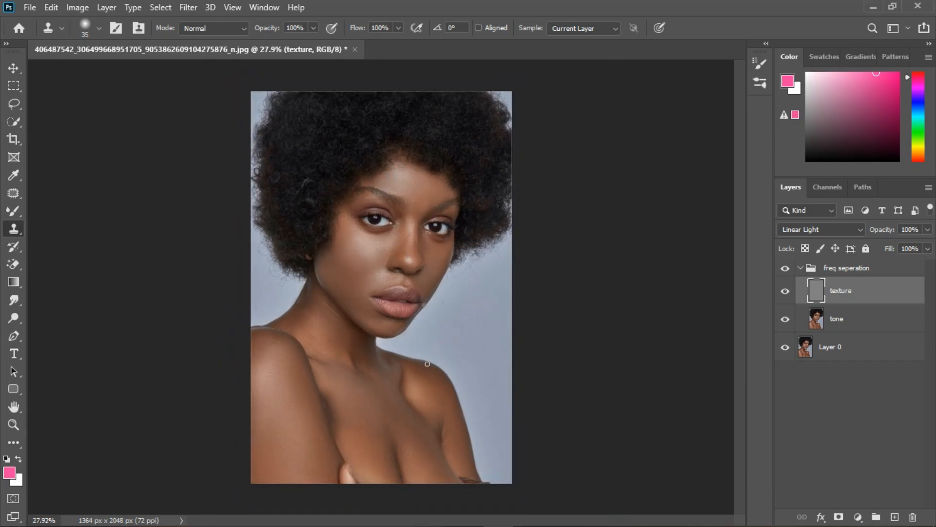
scroll(427, 363, "up", 2)
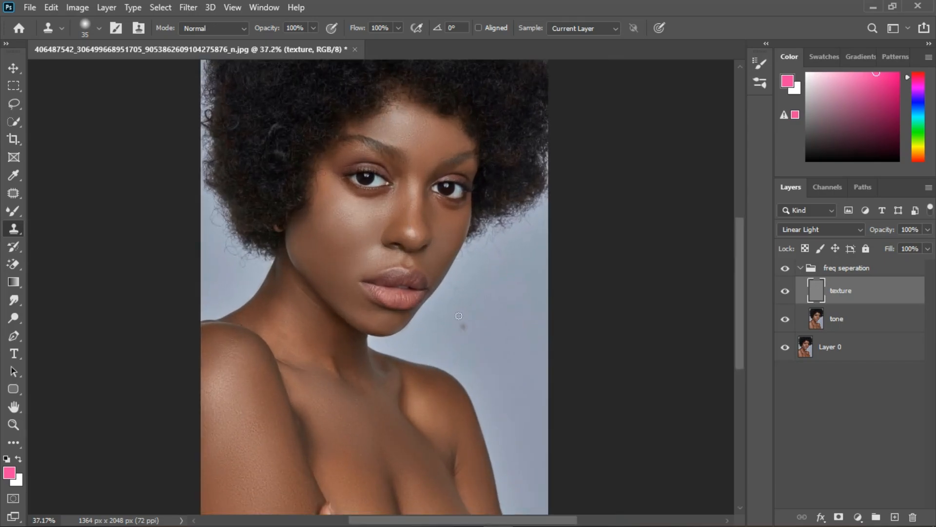
left_click(801, 268)
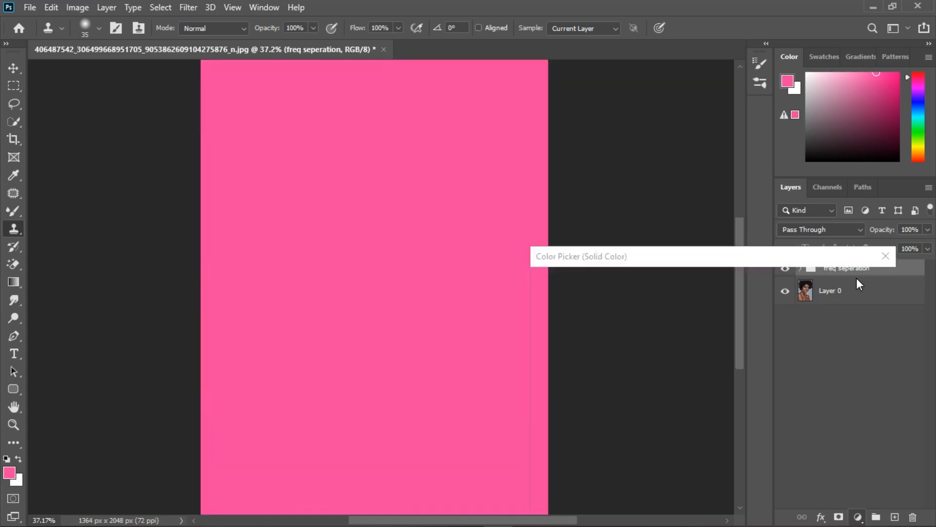
left_click(854, 283)
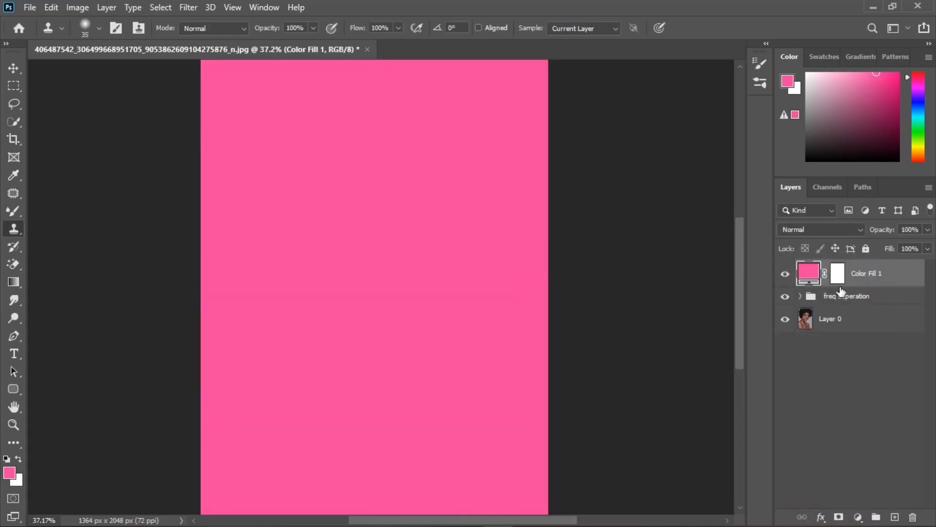
Step: Hide the Color Fill layer, set its colour to a3afb3 sampled from the white of the eye, and show the layer again
left_click(785, 273)
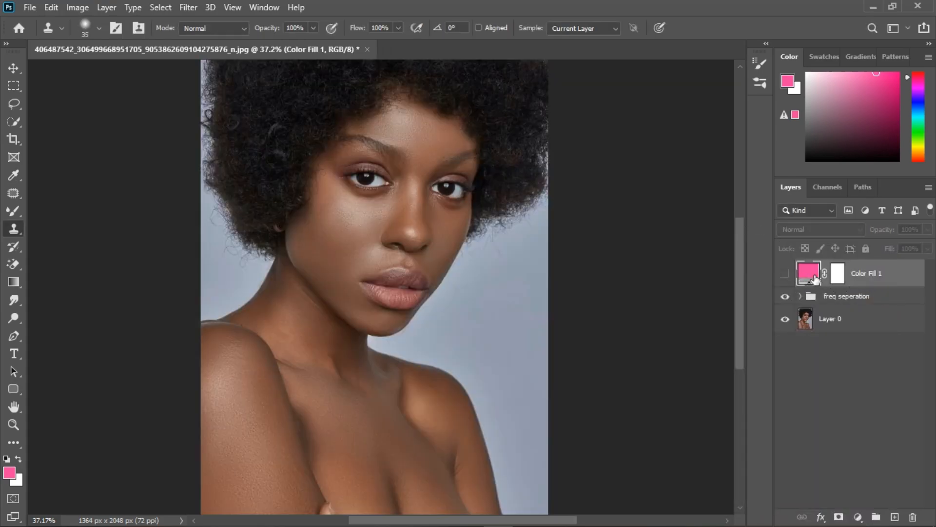
double_click(814, 278)
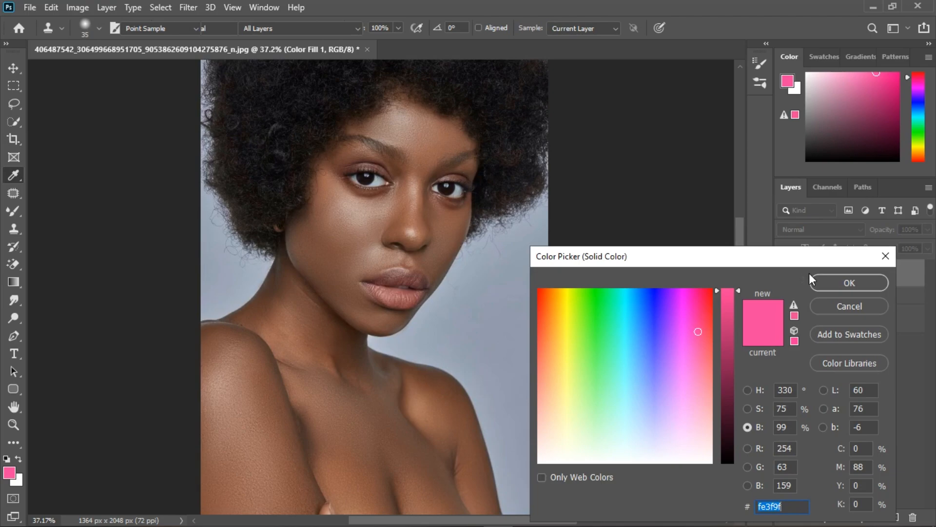
left_click(380, 190)
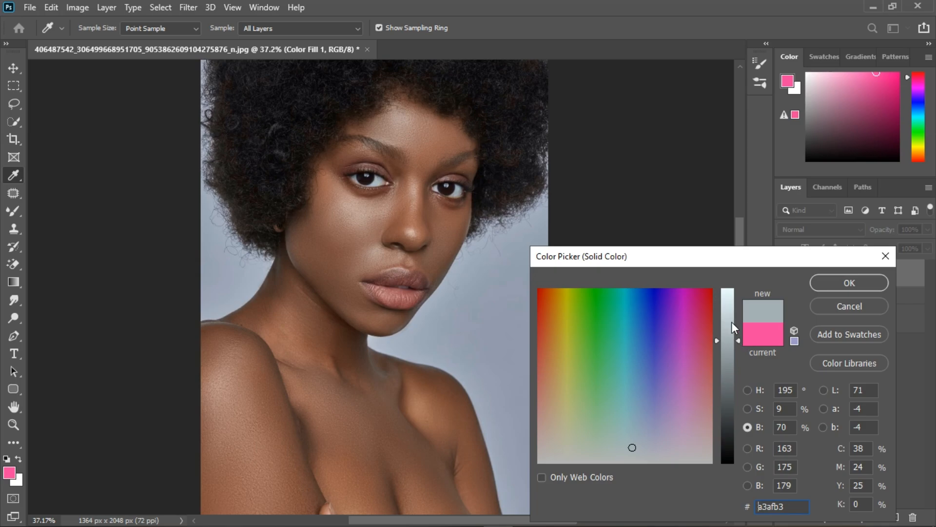
left_click(844, 287)
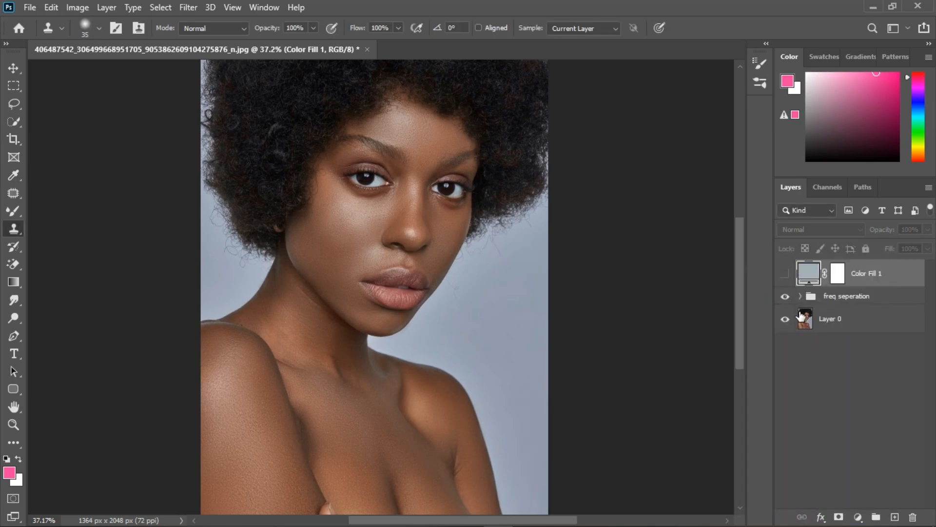
left_click(786, 275)
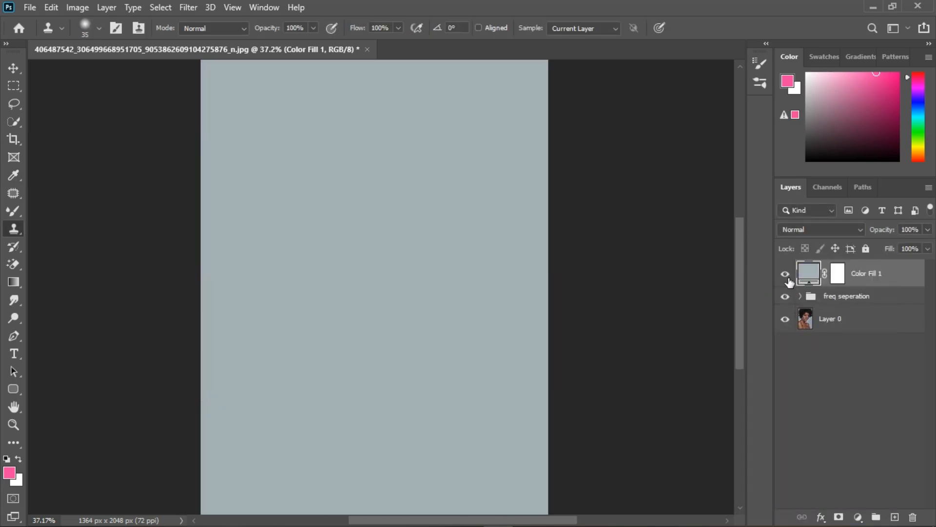
Step: Set the Color Fill layer's blend mode to Divide, lighten its fill colour, and compare the image with and without it
left_click(810, 228)
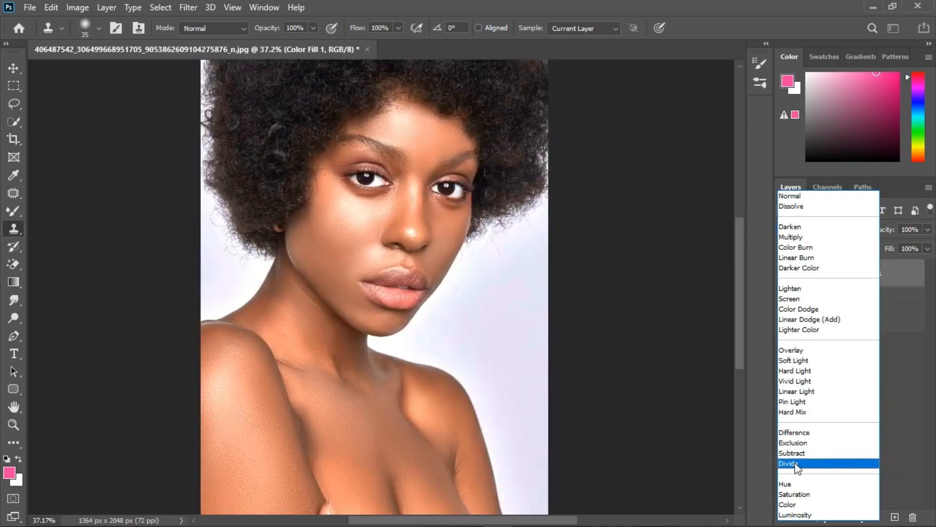
left_click(797, 466)
double_click(810, 276)
left_click_drag(738, 329, 750, 312)
left_click(849, 283)
left_click(785, 274)
left_click(787, 277)
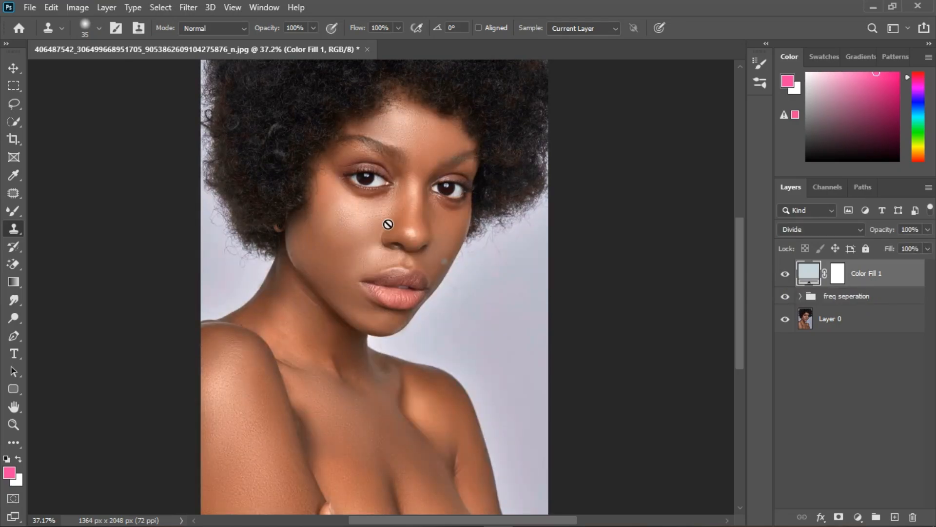
Step: Clip a Hue/Saturation adjustment layer to the Color Fill layer and fine-tune its Lightness and Hue
scroll(390, 158, "up", 8)
scroll(390, 160, "down", 9)
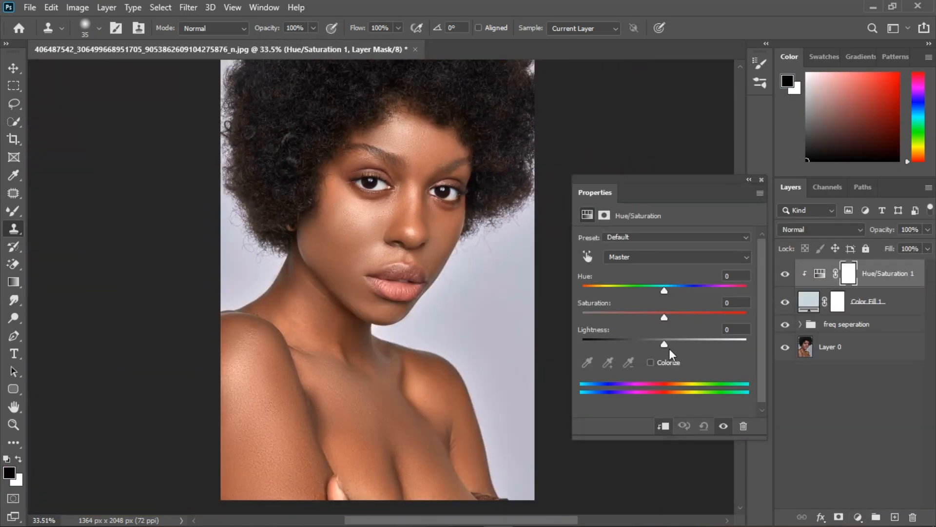
left_click_drag(666, 344, 668, 291)
left_click(761, 179)
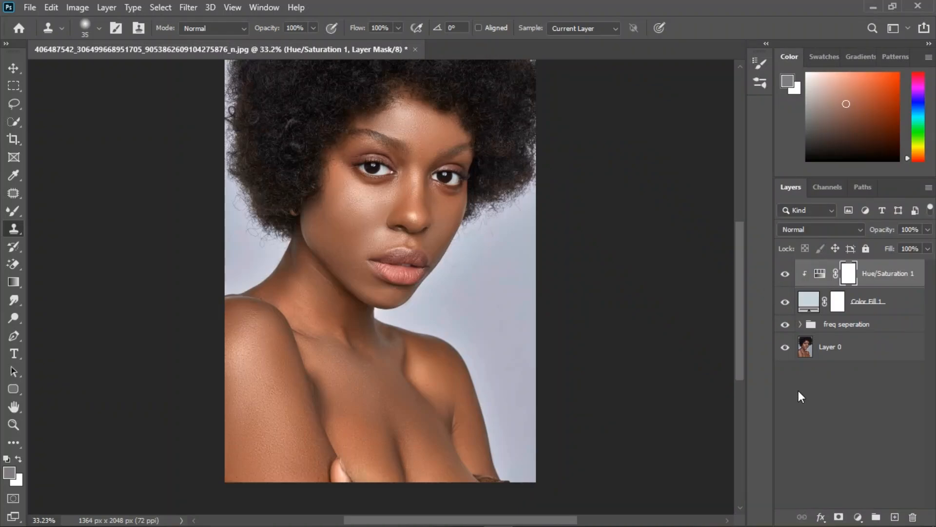
Step: Add a Photo Filter adjustment layer using Cooling Filter (82)
left_click(860, 520)
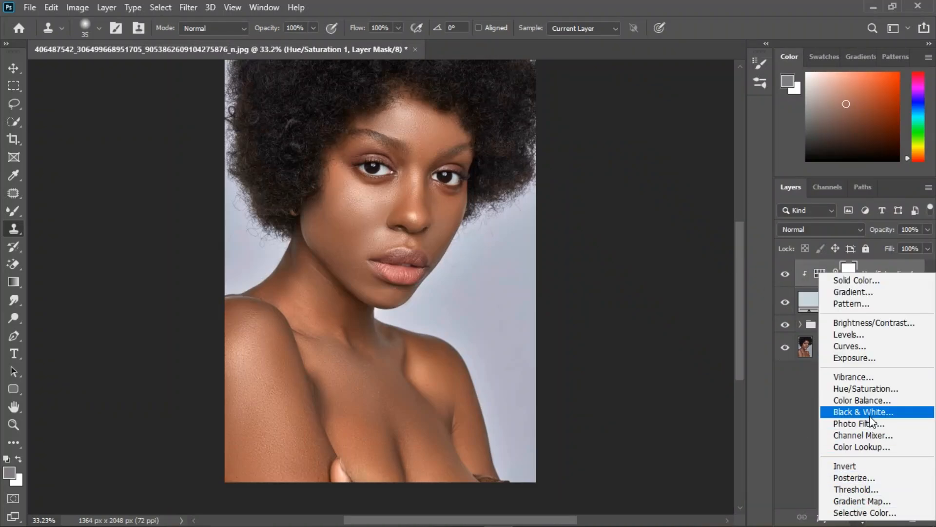
left_click(870, 423)
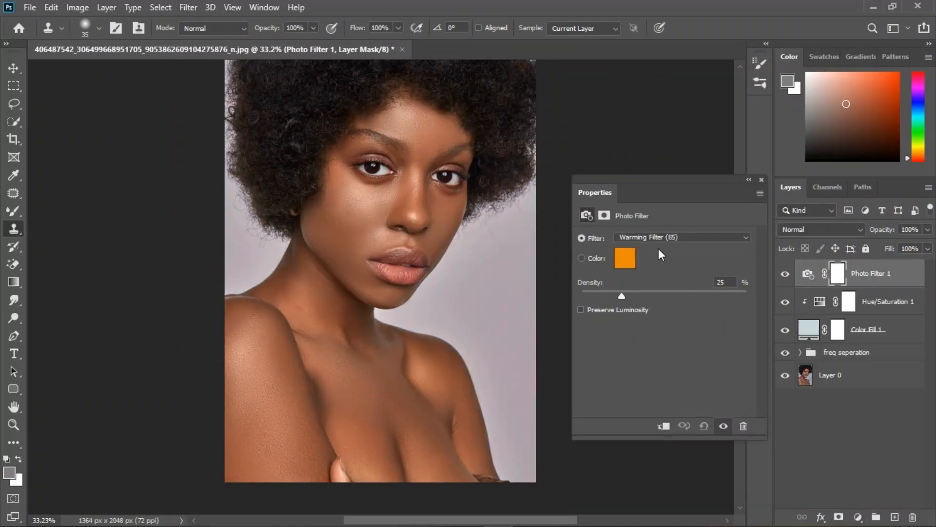
left_click(692, 239)
left_click(663, 299)
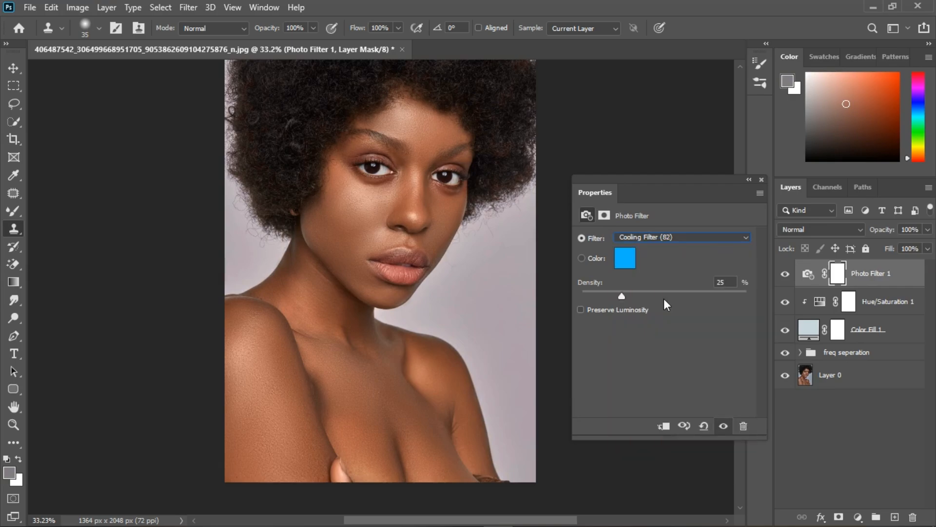
left_click(761, 180)
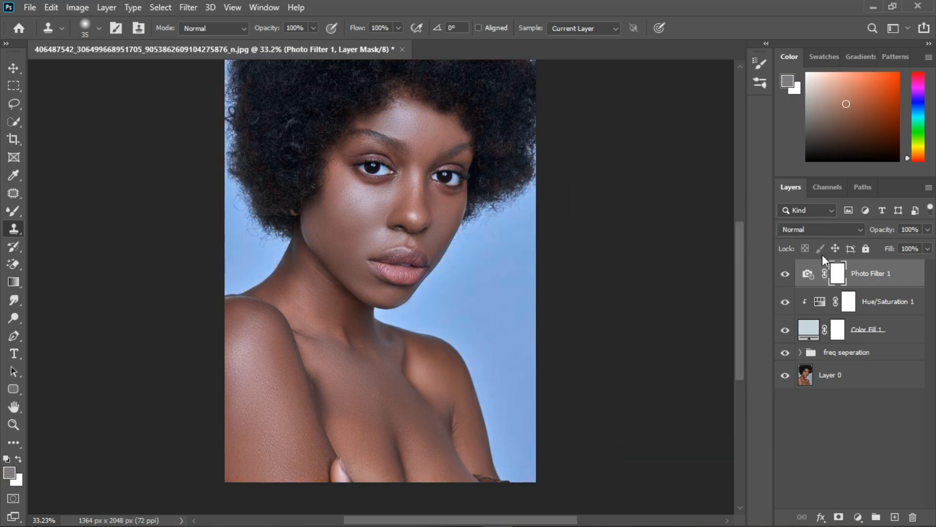
Step: Add a Black & White adjustment layer on top and hide it together with the Photo Filter layer
left_click(858, 517)
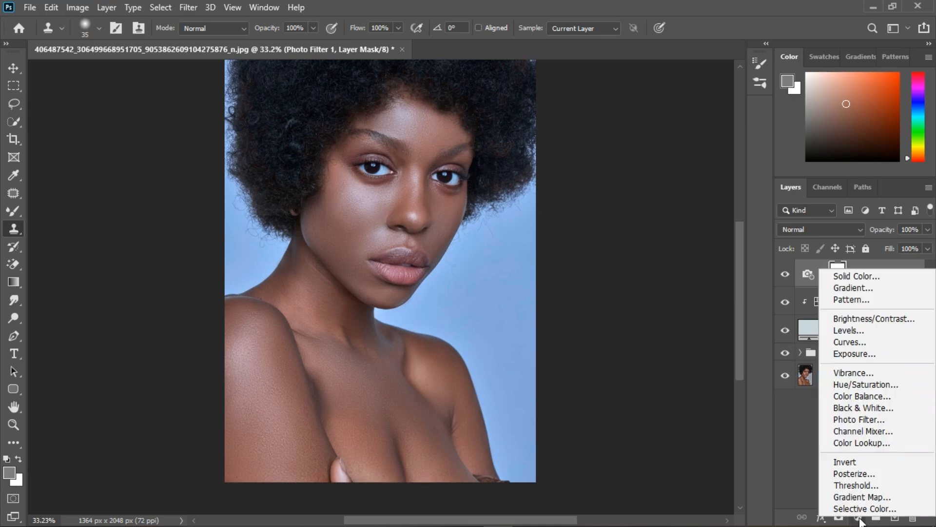
left_click(863, 408)
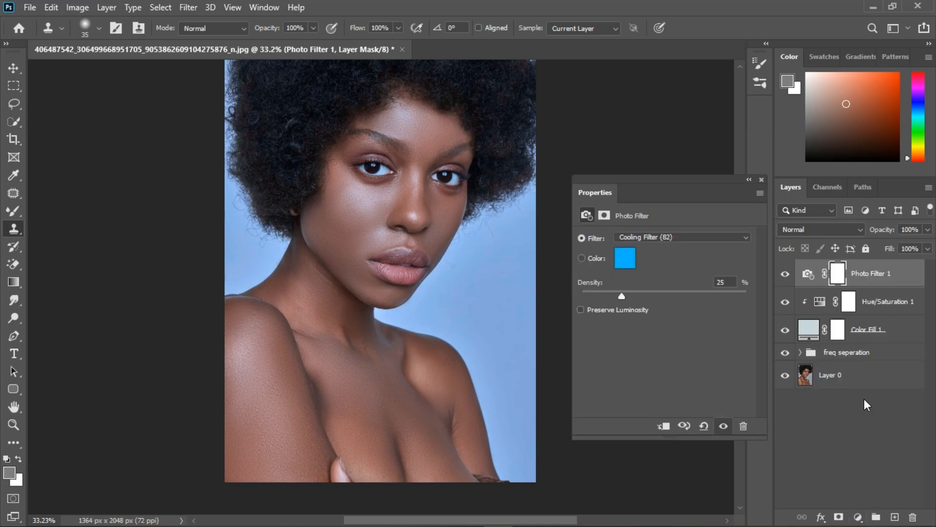
left_click(761, 180)
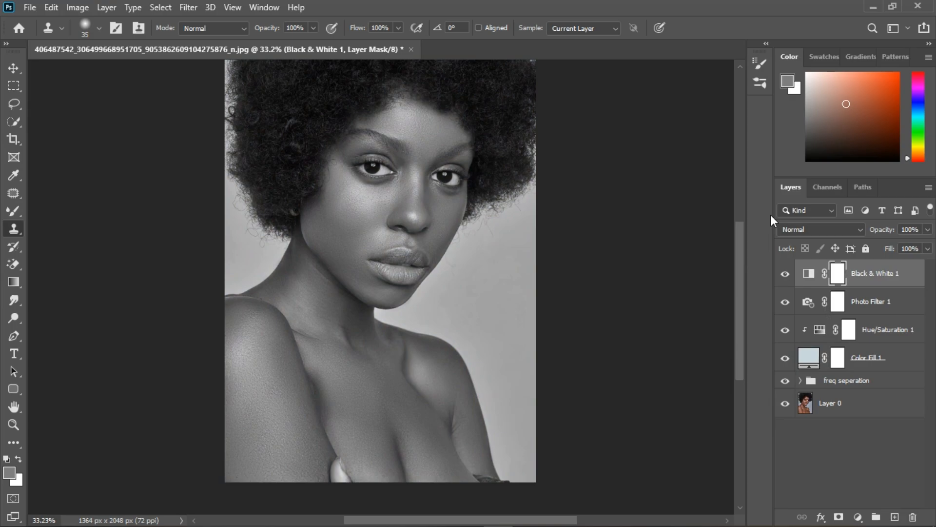
left_click(786, 303)
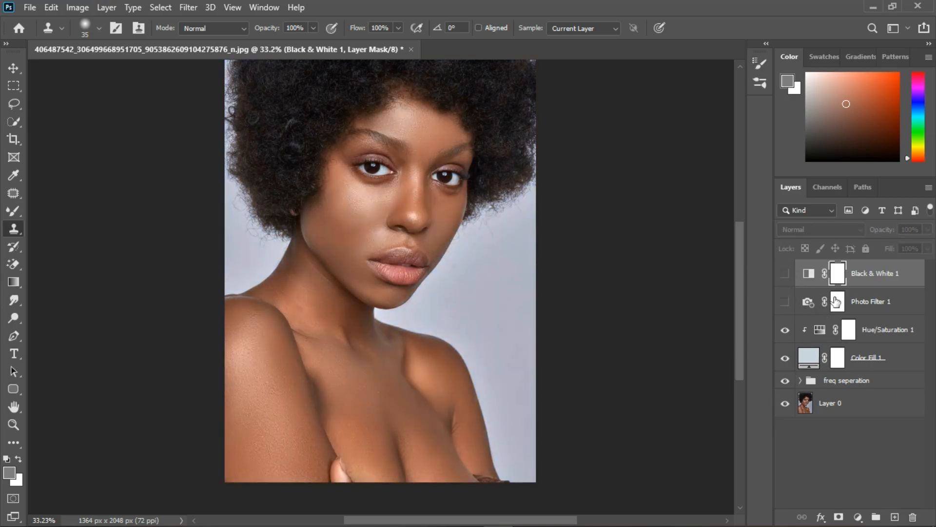
Step: Show the Photo Filter layer and paint its mask over the inner white of one eye with a 30 px Brush
left_click(838, 302)
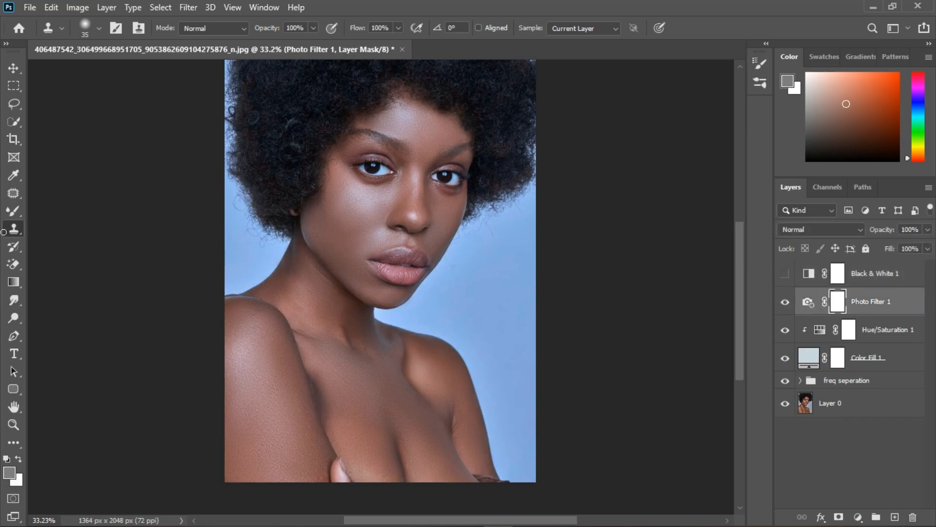
left_click(14, 211)
left_click(73, 210)
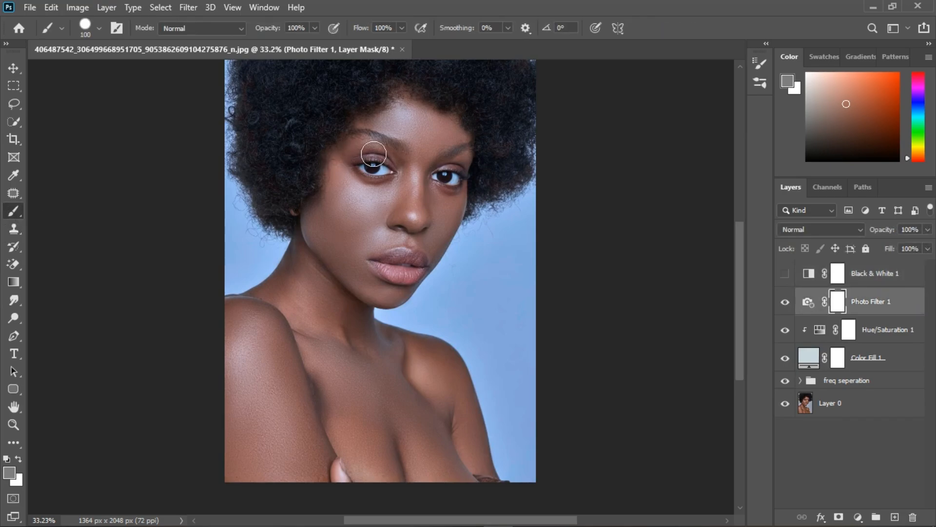
scroll(433, 223, "up", 4)
key("bracketleft")
key("bracketleft")
key("bracketleft")
key("bracketleft")
key("bracketleft")
key("bracketleft")
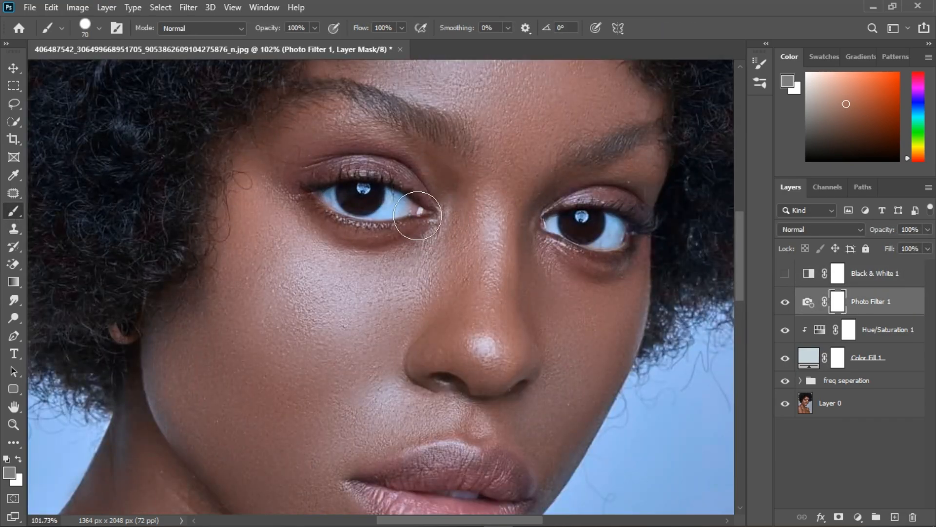
left_click_drag(404, 215, 407, 215)
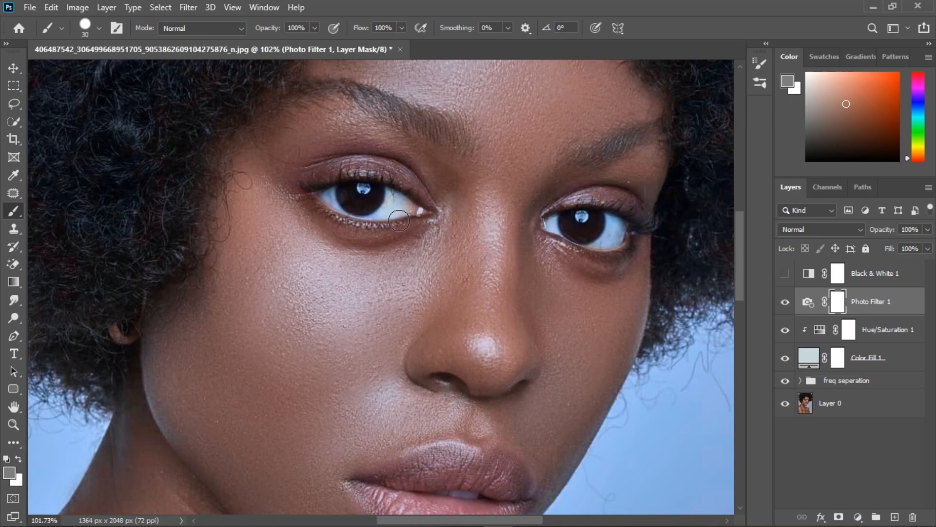
Step: Invert the Photo Filter layer mask and paint the cooling effect onto the whites of both eyes
left_click_drag(838, 299, 841, 309)
key("ctrl+i")
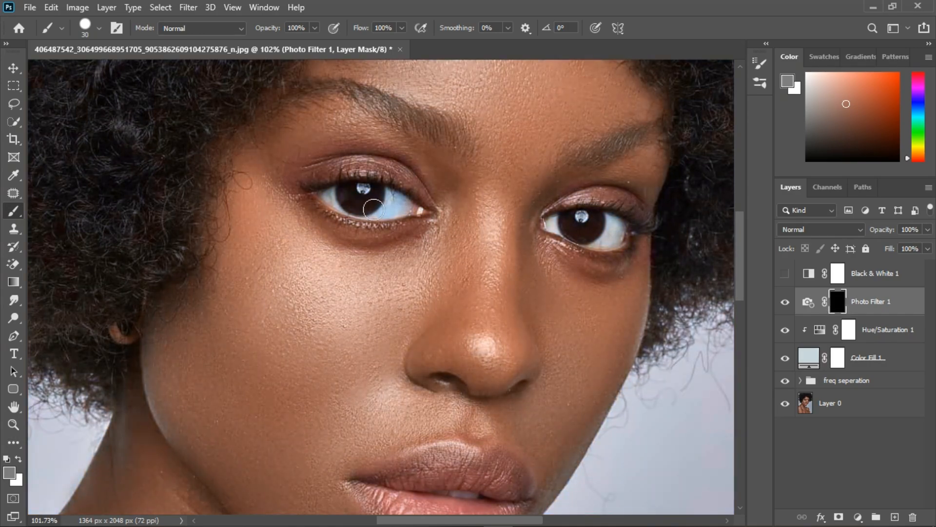
mouse_move(382, 215)
left_mouse_down()
mouse_move(344, 207)
mouse_move(408, 216)
left_mouse_up()
mouse_move(573, 227)
left_mouse_down()
mouse_move(611, 251)
mouse_move(629, 244)
mouse_move(613, 234)
mouse_move(625, 245)
mouse_move(603, 248)
mouse_move(626, 243)
mouse_move(601, 249)
left_mouse_up()
Step: Invert the Black & White layer mask, show the layer, and brush its effect onto the whites of the eyes
left_click(845, 282)
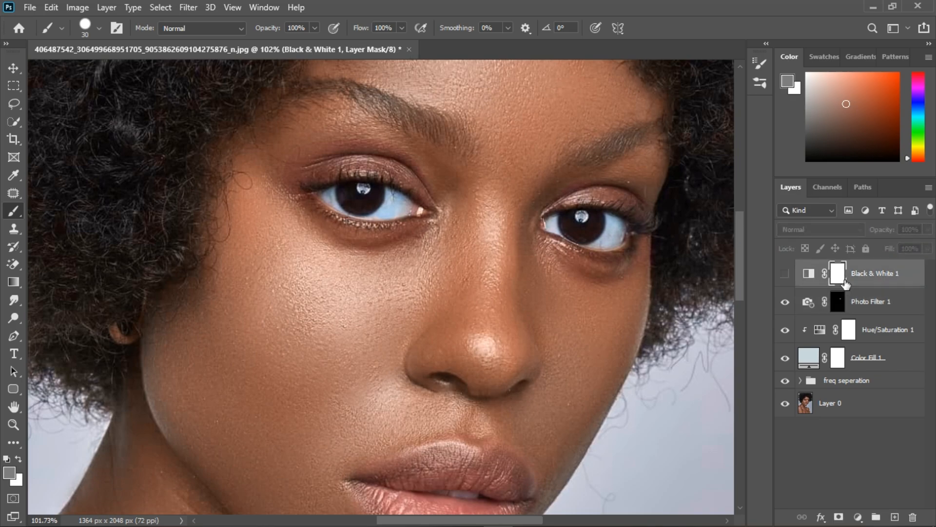
key("ctrl+i")
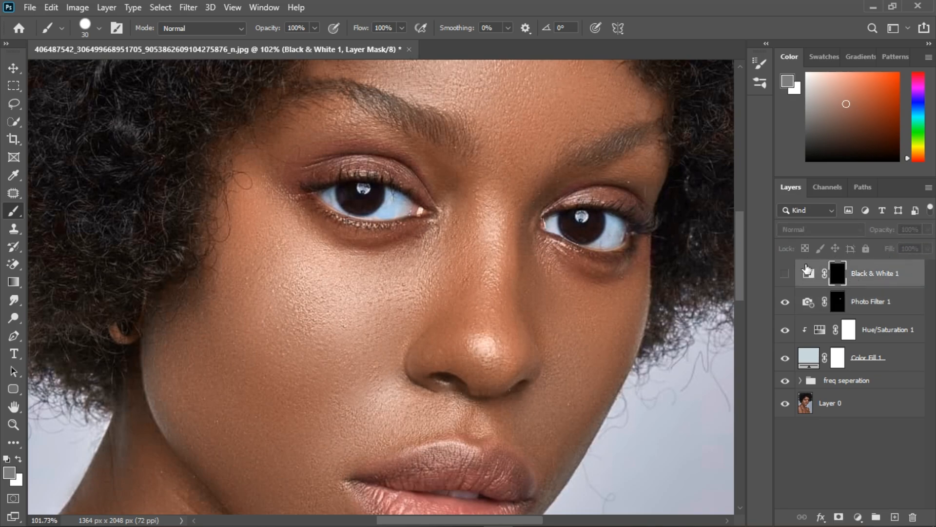
left_click(785, 276)
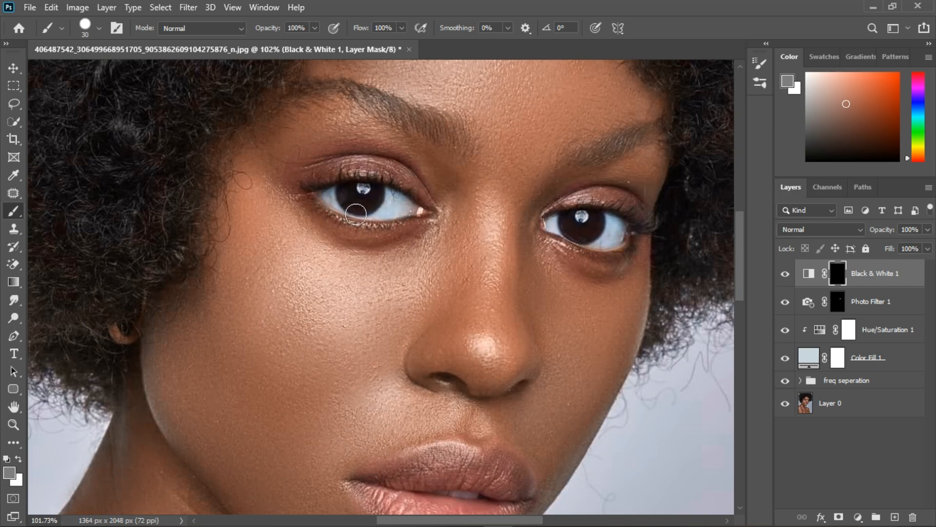
mouse_move(596, 236)
left_mouse_down()
mouse_move(569, 234)
mouse_move(623, 246)
left_mouse_up()
scroll(623, 246, "down", 6)
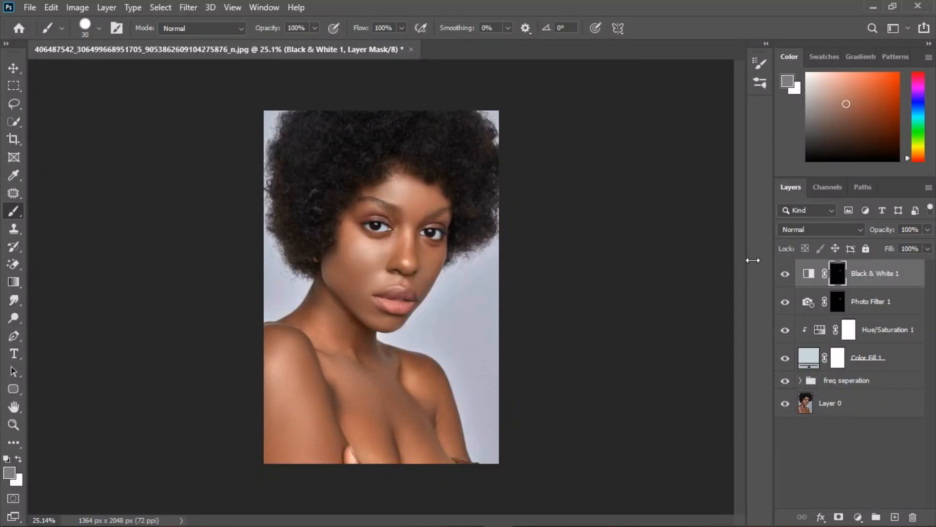
Step: Group the Black & White and Photo Filter adjustment layers
left_click(890, 305, "shift")
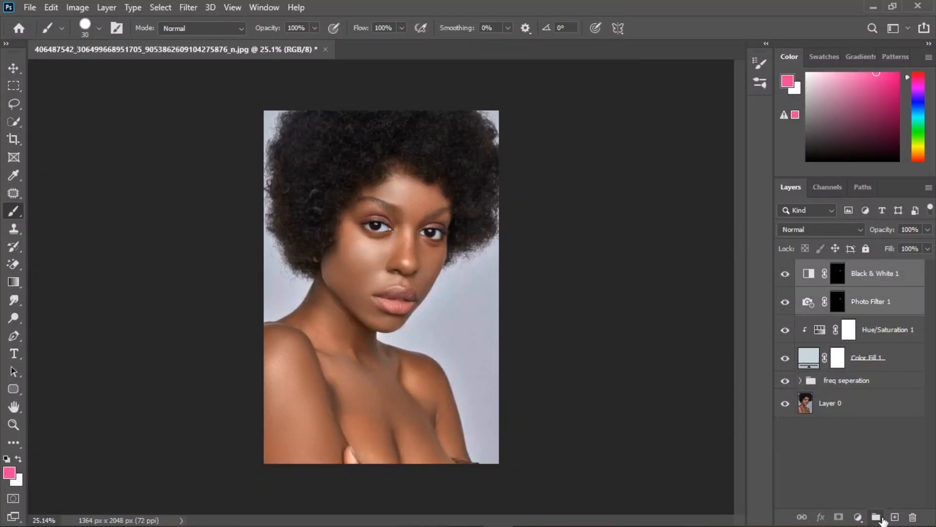
left_click(876, 517)
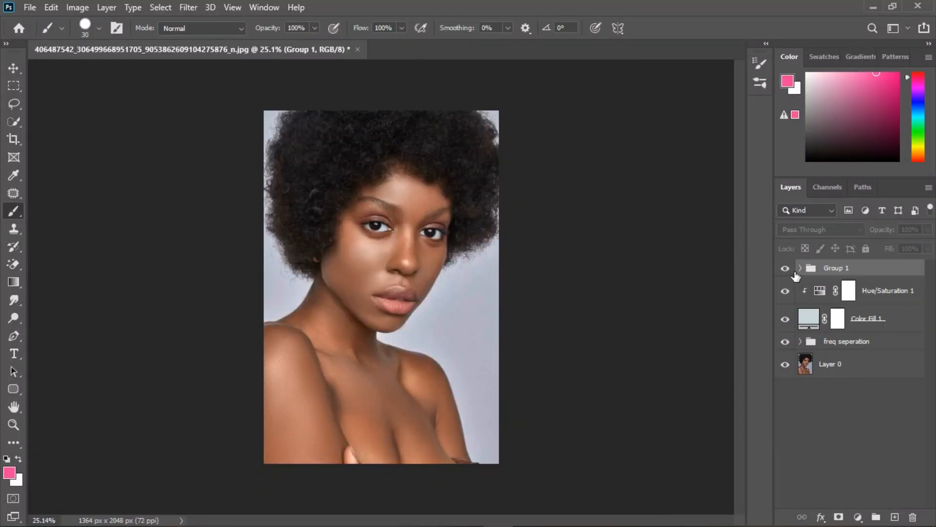
Step: Lower the opacity of the Black & White adjustment layer inside the eye-whitening group, and collapse the group
scroll(449, 224, "up", 2)
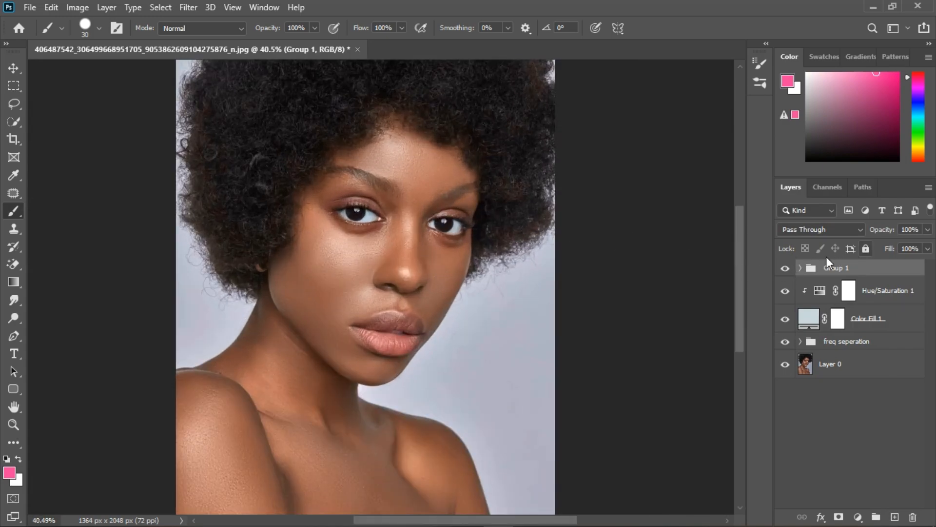
left_click(800, 268)
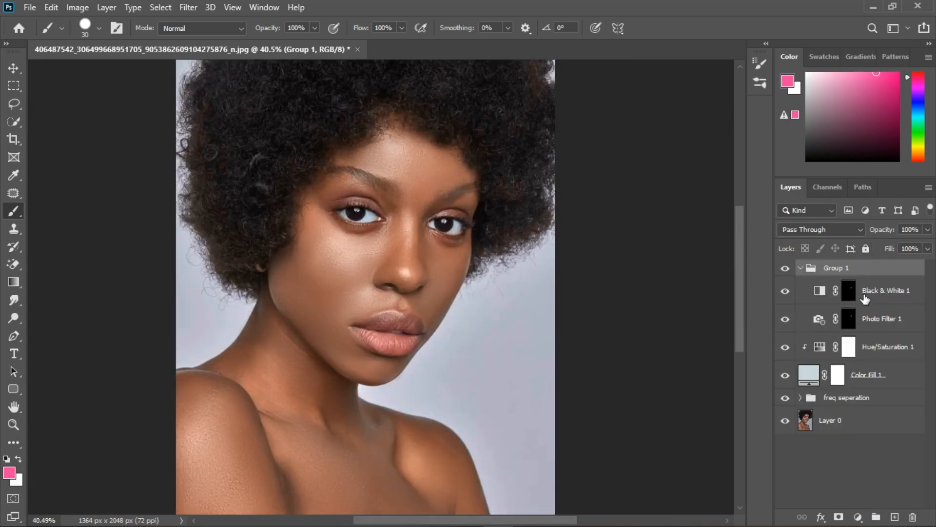
left_click(927, 229)
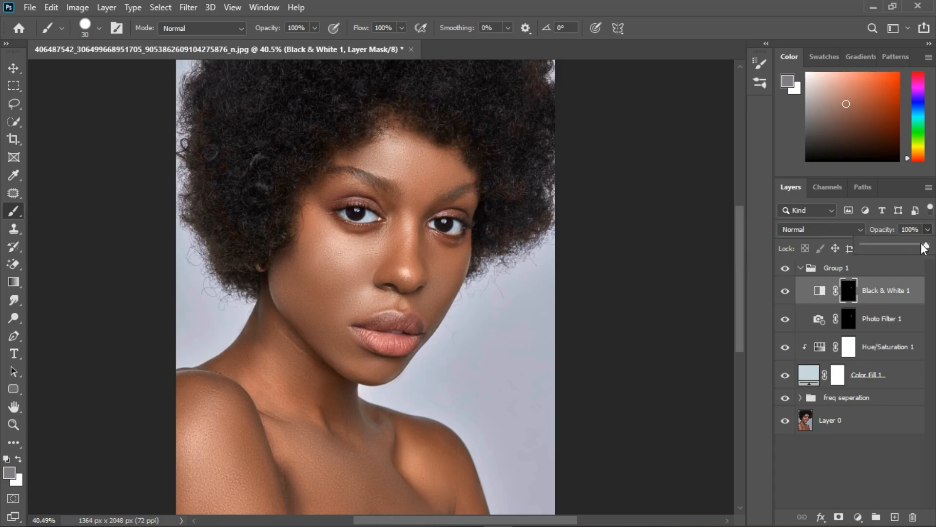
left_click_drag(928, 245, 903, 246)
left_click(810, 266)
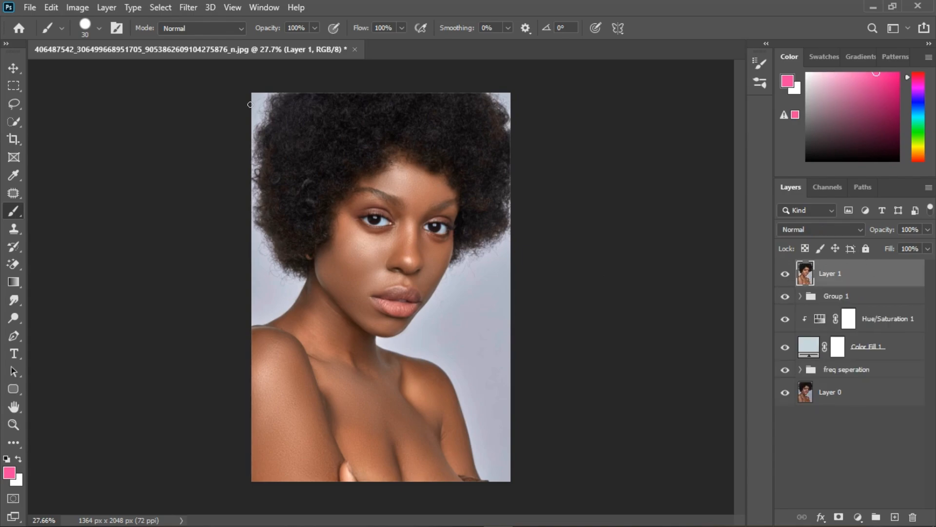
Step: Stamp all visible layers into a new top layer and open it in the Camera Raw Filter
left_click(197, 7)
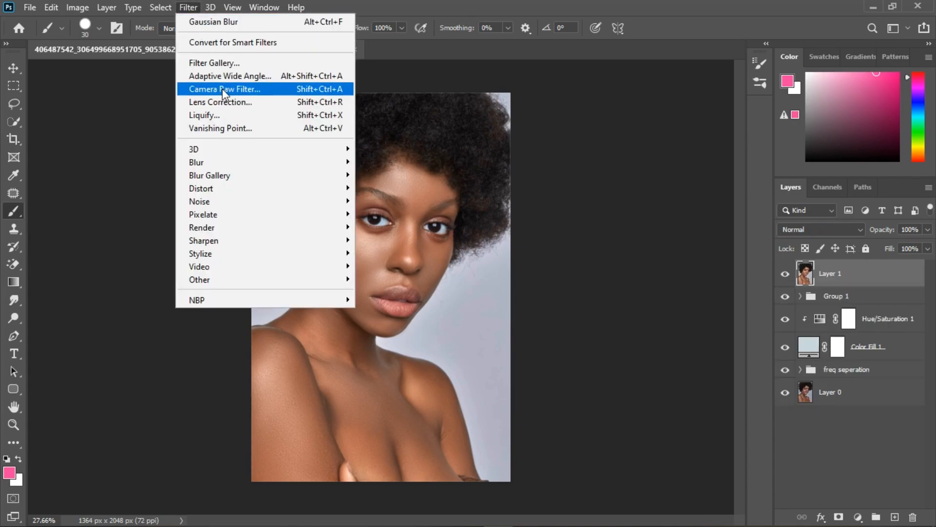
left_click(222, 88)
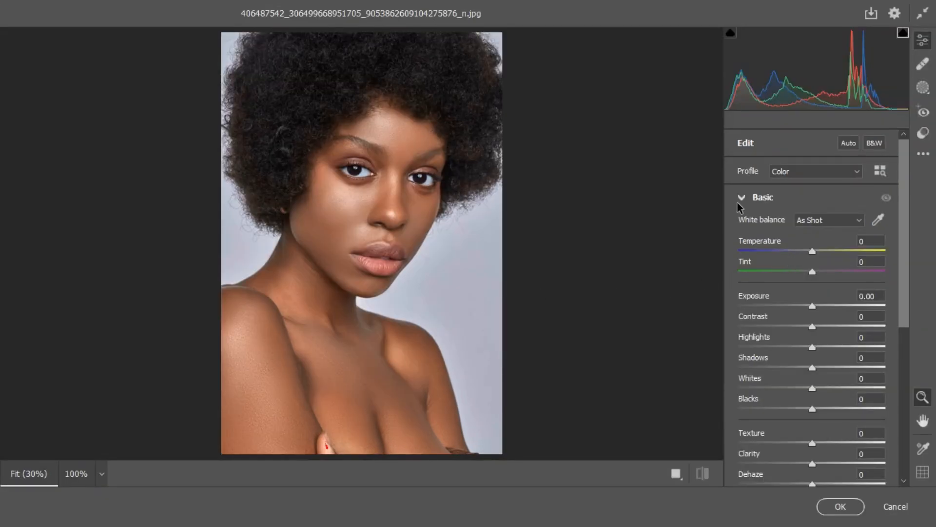
Step: Try the white balance sampler near the inner corner of the eye, and reset the white balance
left_click(877, 219)
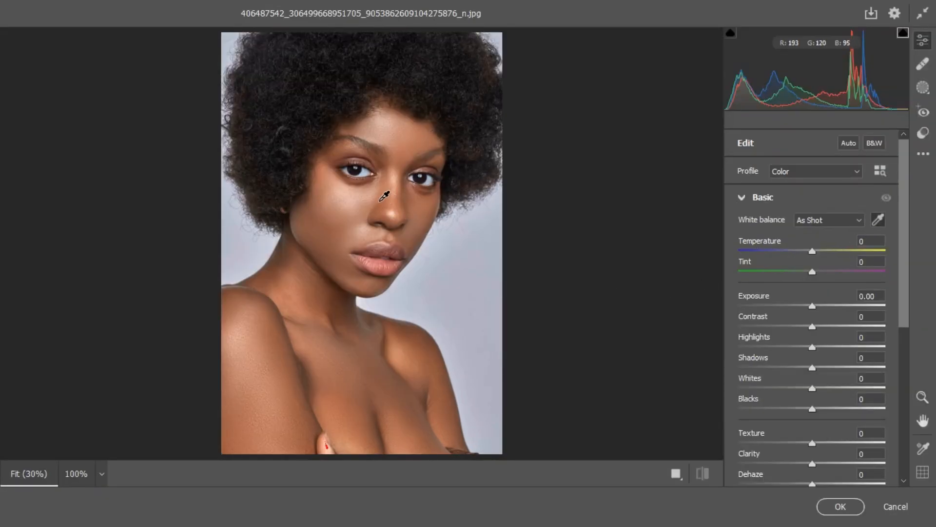
left_click(367, 182)
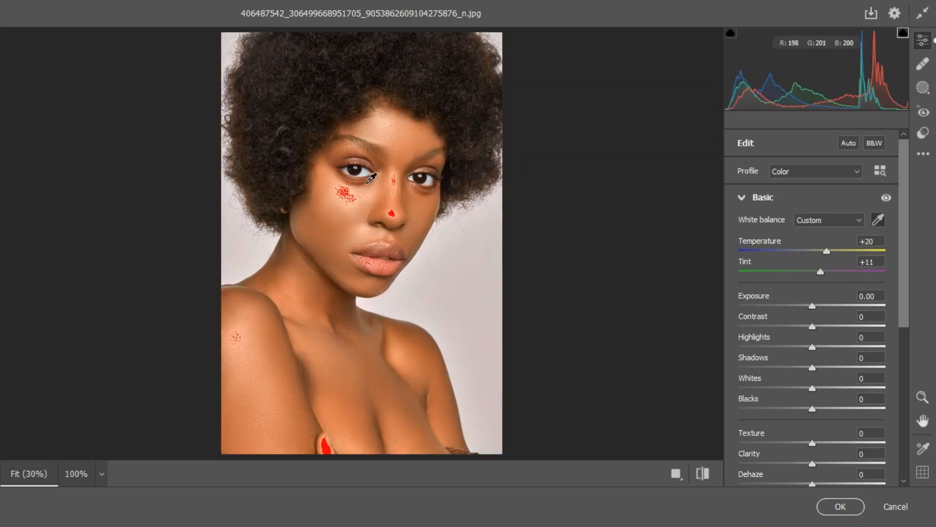
double_click(870, 227)
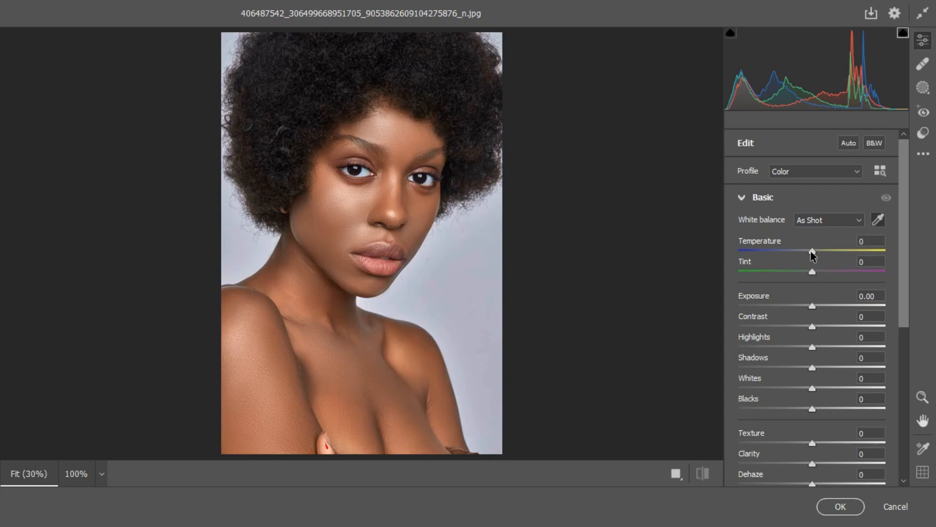
Step: Set Temperature +5, Tint -1, Highlights +15, Shadows -7, Whites -14 and Blacks -10 in the Basic adjustments, and adjust Texture slightly
left_click_drag(814, 251, 817, 251)
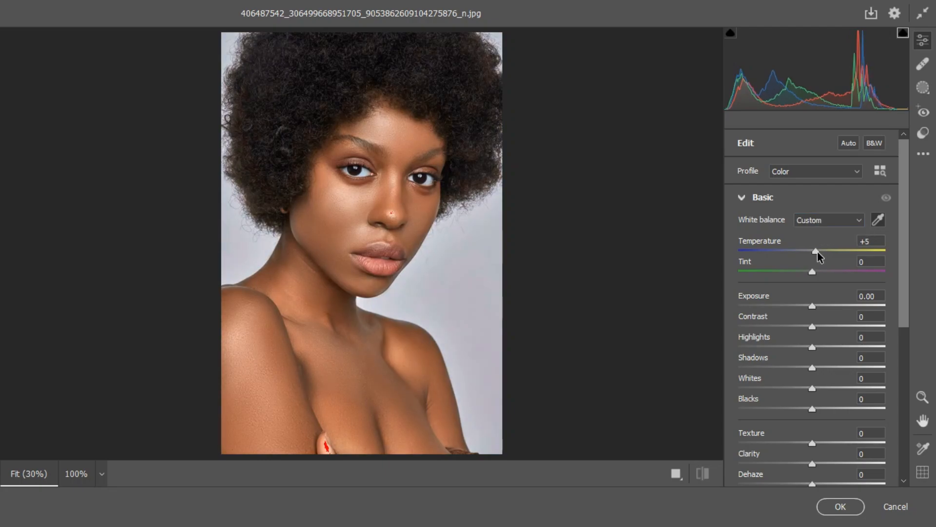
left_click_drag(812, 272, 811, 272)
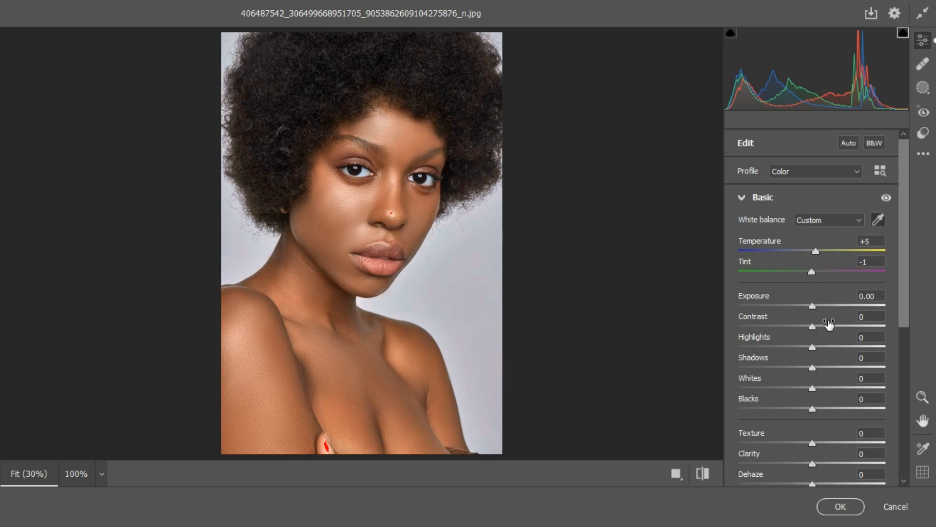
left_click_drag(812, 347, 824, 348)
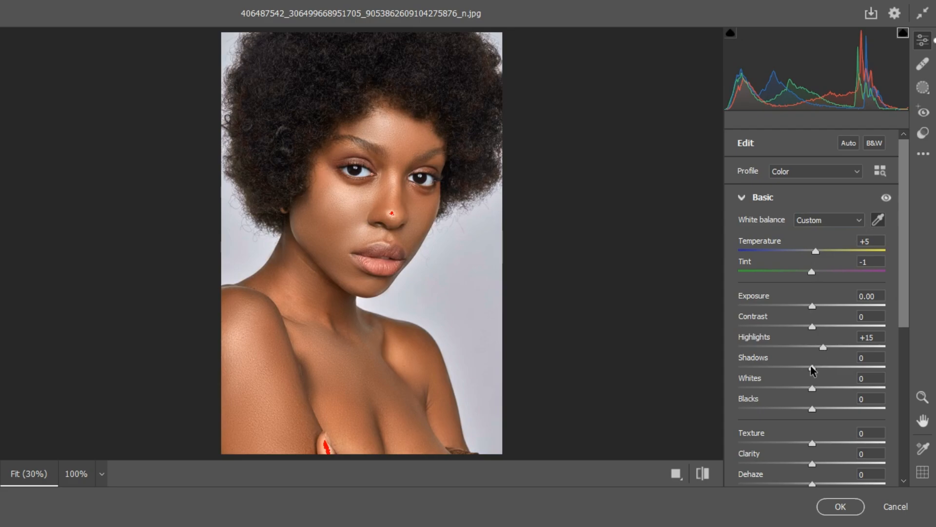
left_click_drag(812, 367, 807, 367)
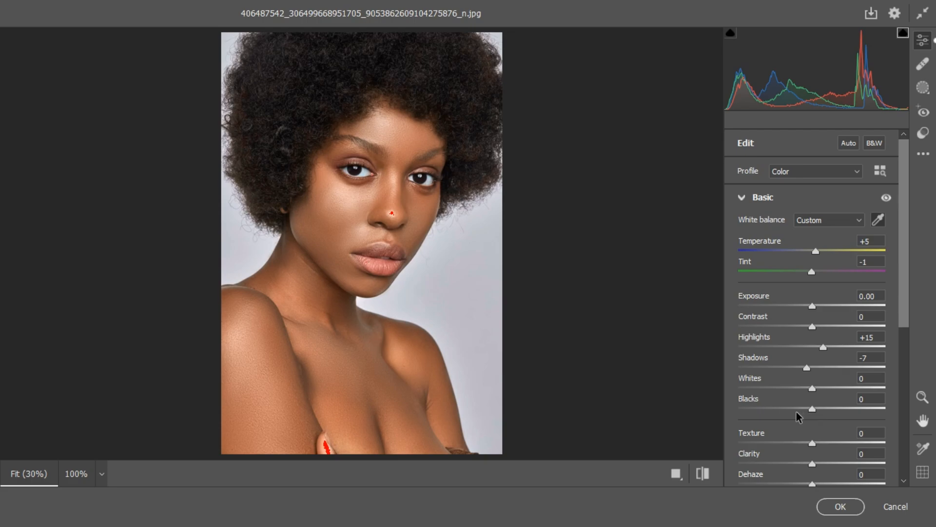
left_click_drag(811, 409, 805, 410)
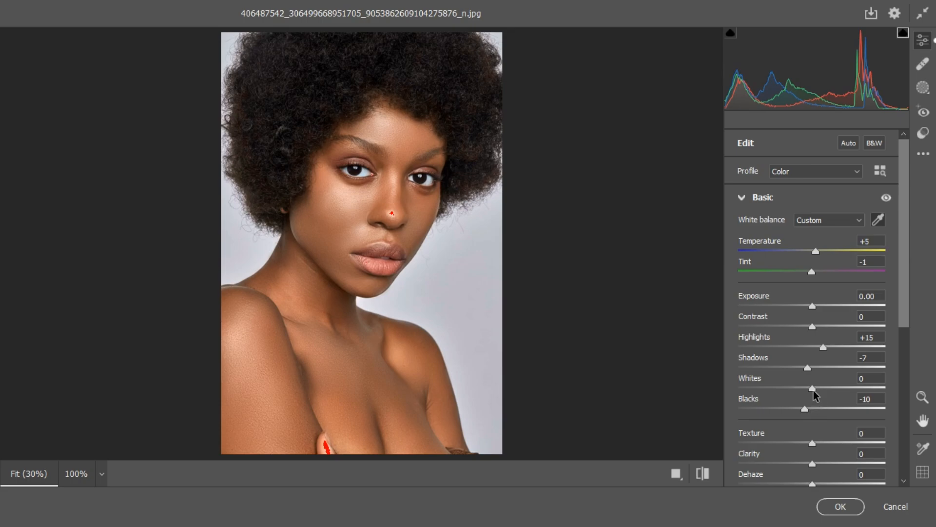
left_click_drag(813, 390, 803, 390)
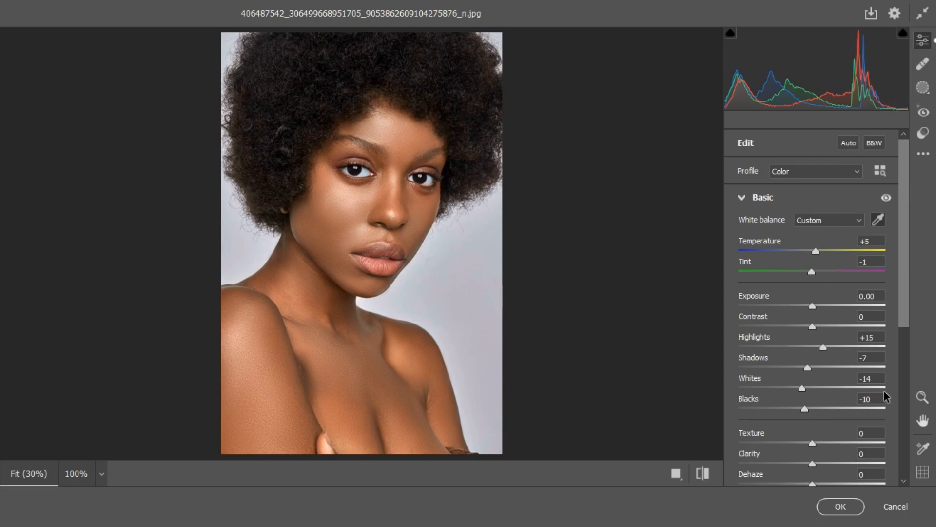
left_click_drag(818, 443, 818, 443)
Step: Raise the saturation of the Reds to +24 in the Color Mixer
left_click(741, 198)
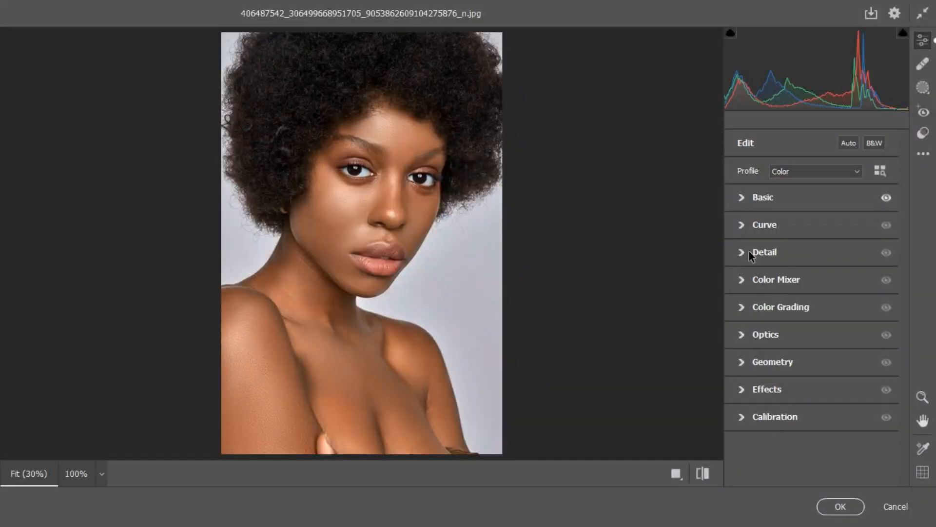
left_click(742, 280)
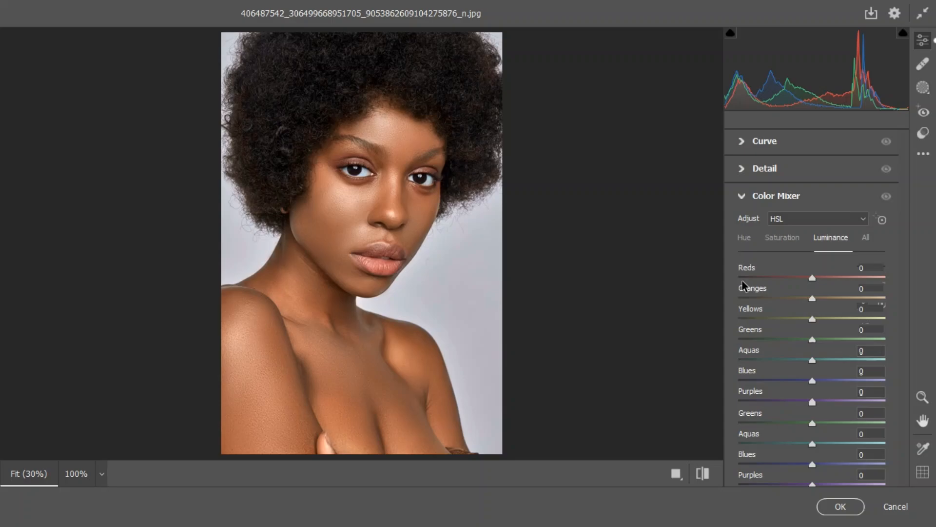
left_click(782, 242)
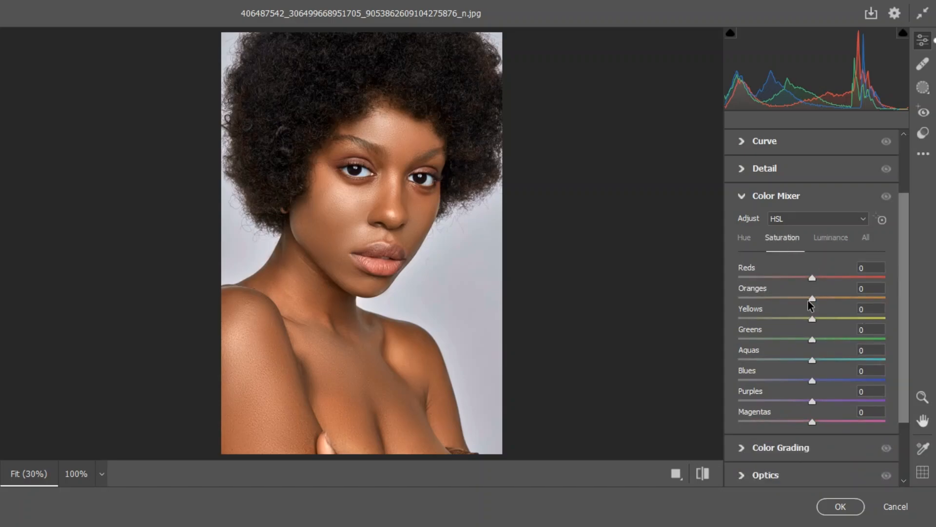
left_click_drag(814, 277, 835, 279)
left_click_drag(840, 282, 830, 282)
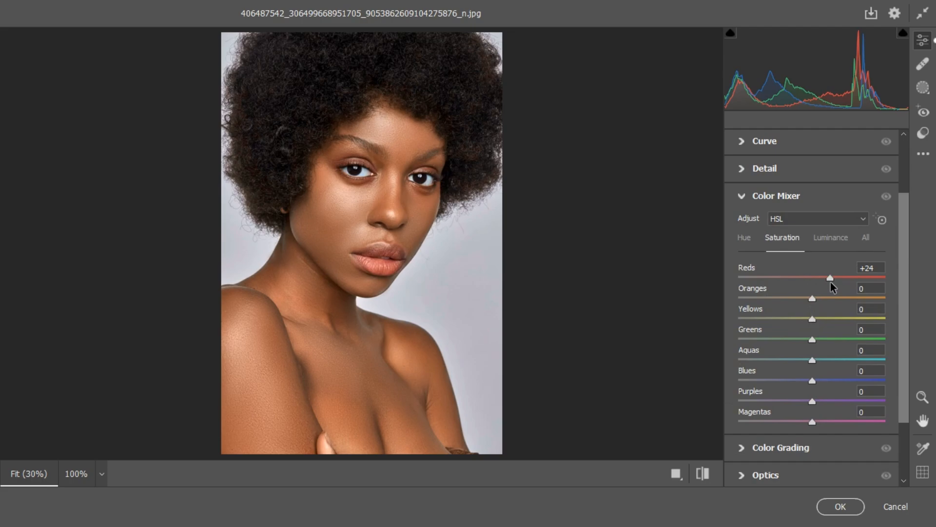
Step: Shift the Color Mixer hue of the Reds to -22 and move the Yellows hue toward orange
left_click(744, 239)
left_click_drag(813, 276, 797, 278)
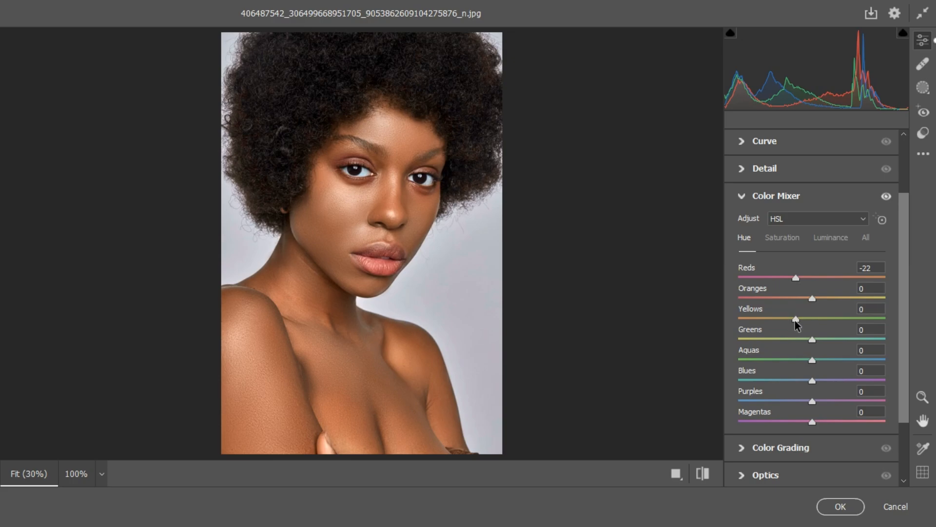
left_click_drag(795, 320, 792, 321)
Step: Set the Color Mixer saturation of the Oranges to +6 and the Yellows to -9
left_click(785, 238)
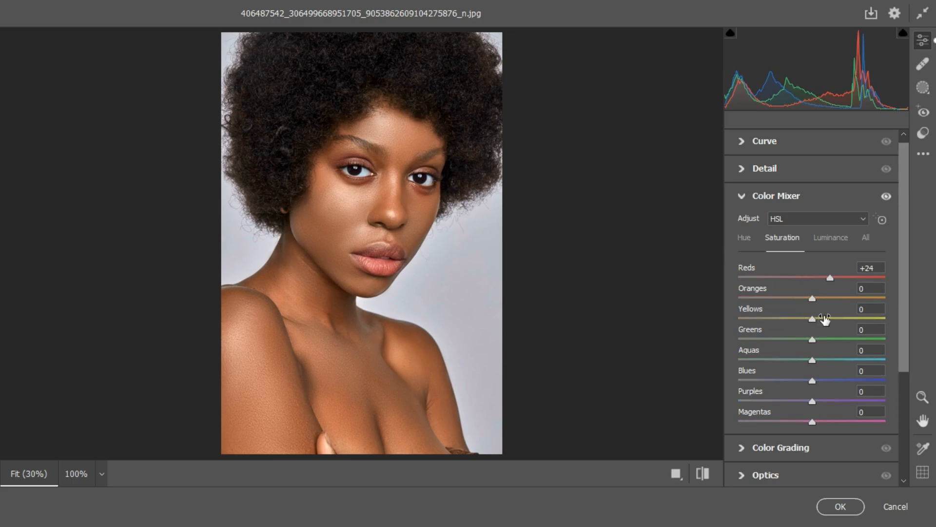
mouse_move(813, 298)
left_mouse_down()
mouse_move(821, 297)
mouse_move(806, 302)
mouse_move(819, 303)
left_mouse_up()
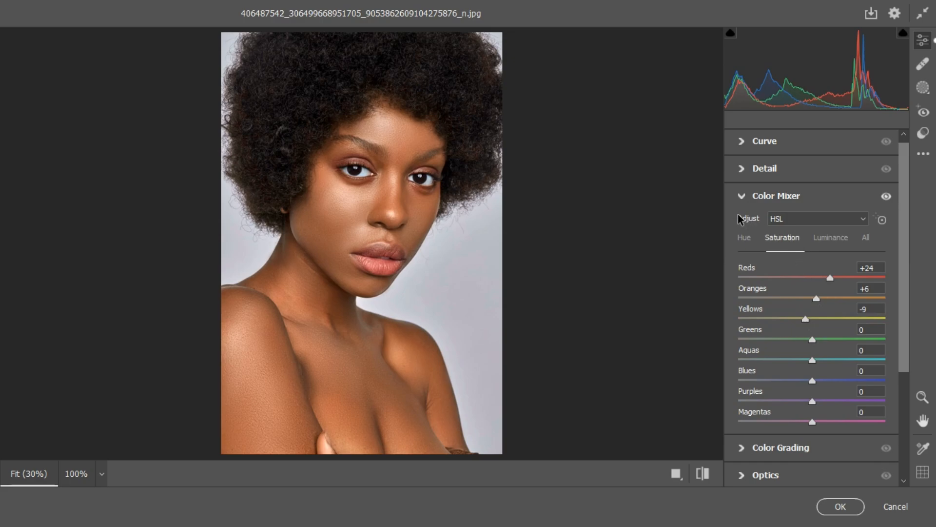
left_click(744, 198)
Step: Calibrate the primaries with Red hue -10, Blue hue +8 and a slightly lower Green hue, and apply the Camera Raw filter
left_click(744, 417)
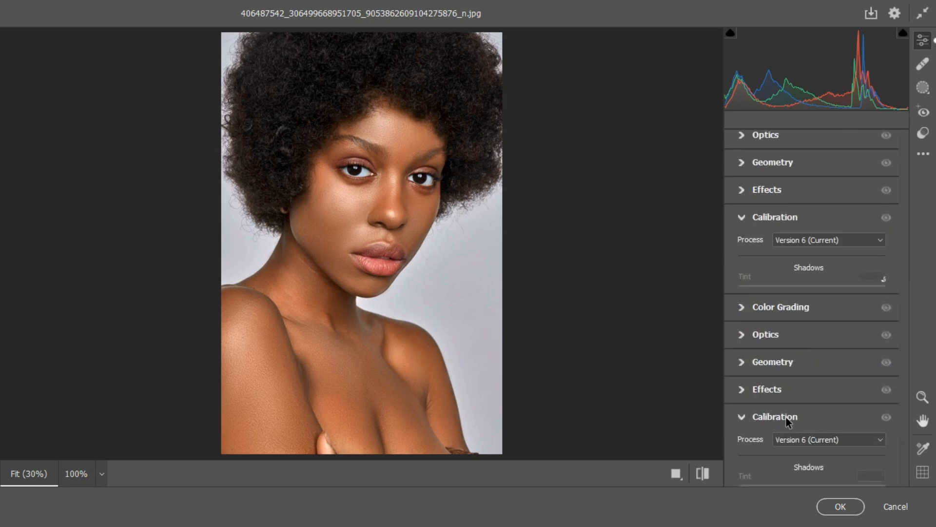
left_click_drag(812, 329, 804, 329)
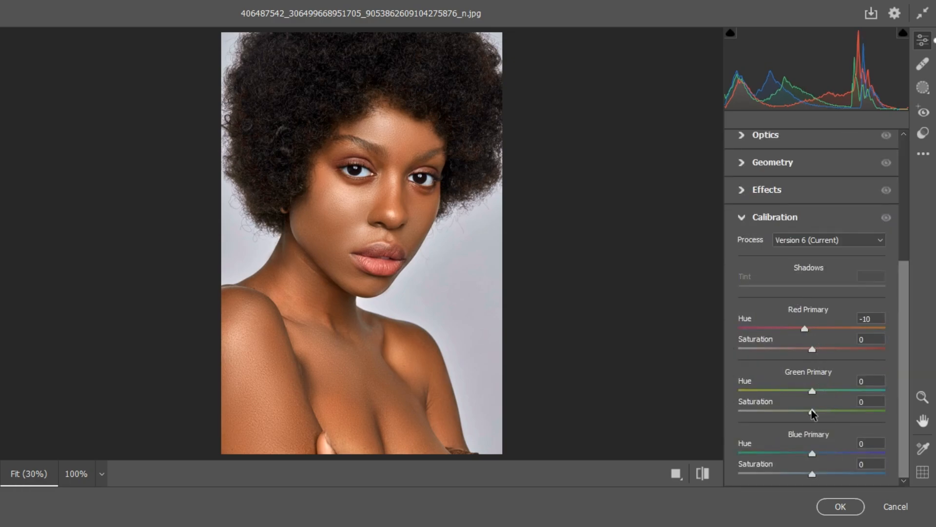
left_click_drag(812, 453, 821, 456)
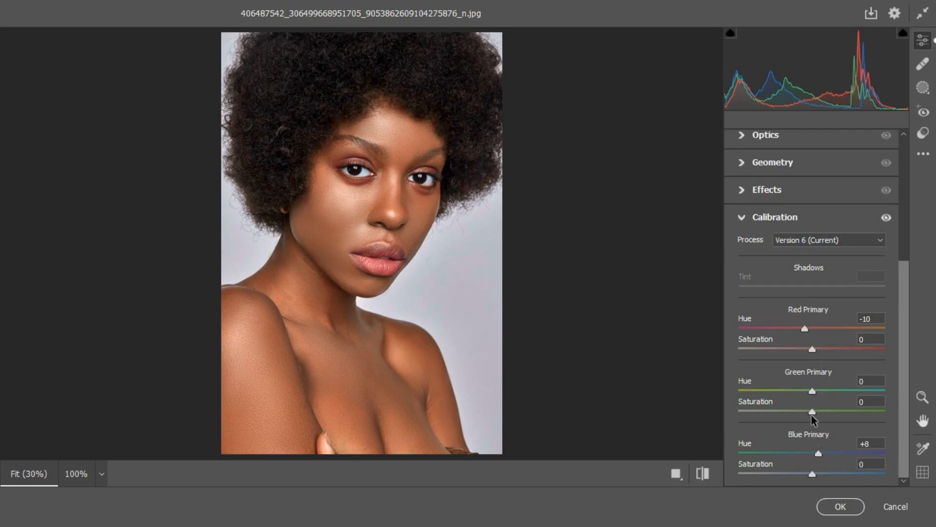
left_click_drag(812, 392, 806, 394)
left_click(842, 502)
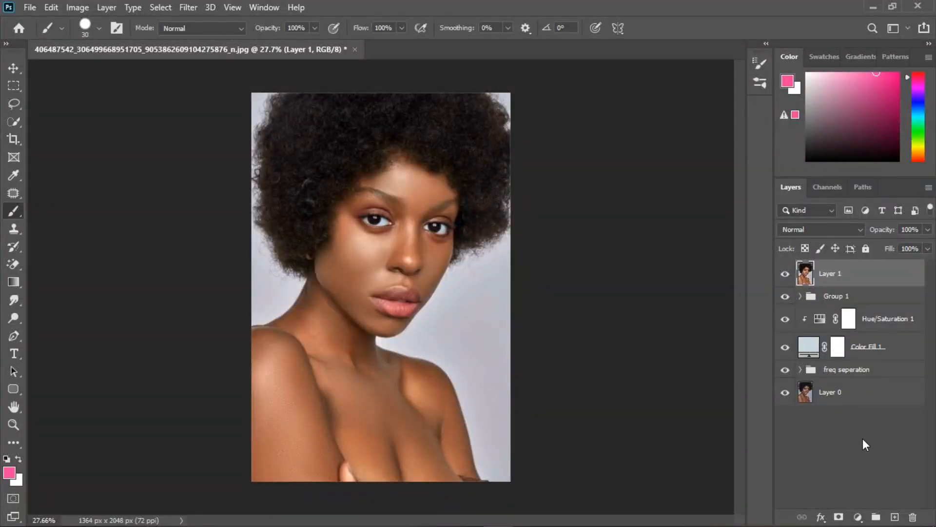
Step: Add a Curves adjustment layer above the filtered portrait and raise the RGB midtones slightly
left_click(858, 516)
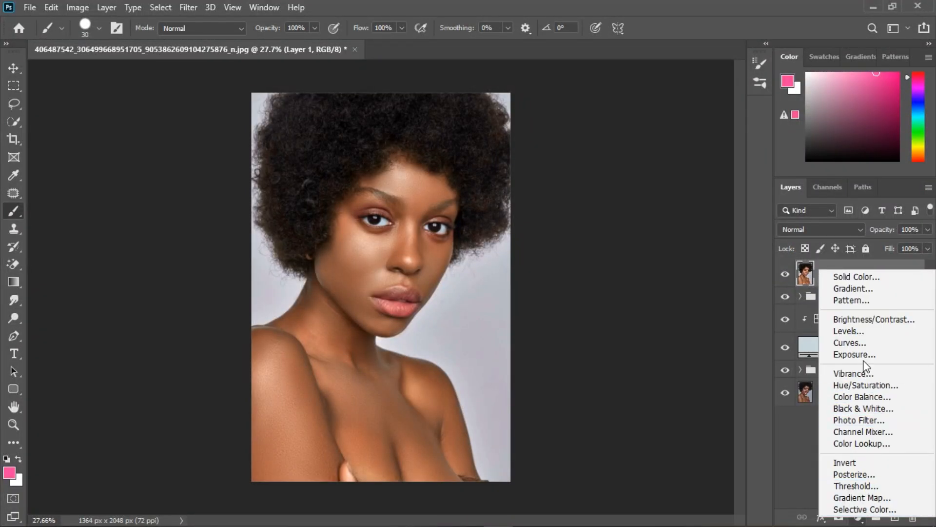
left_click(861, 409)
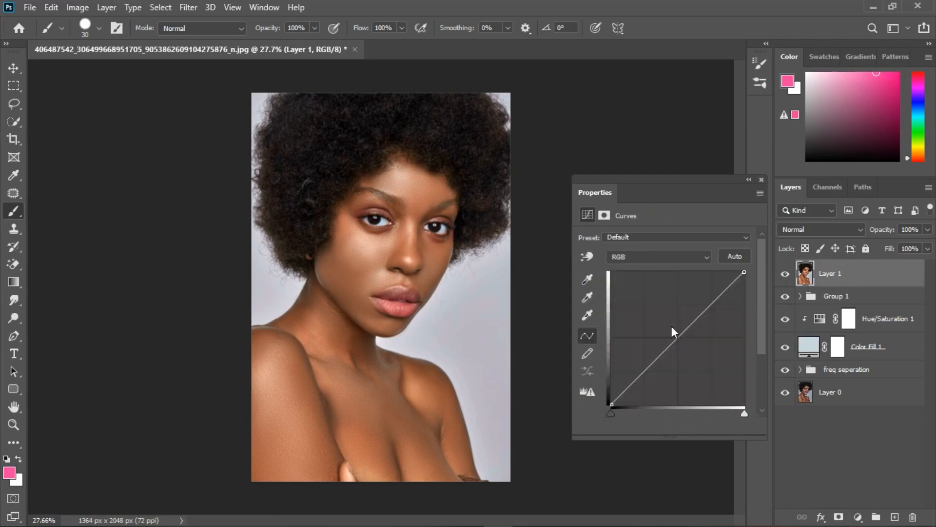
left_click_drag(681, 338, 675, 330)
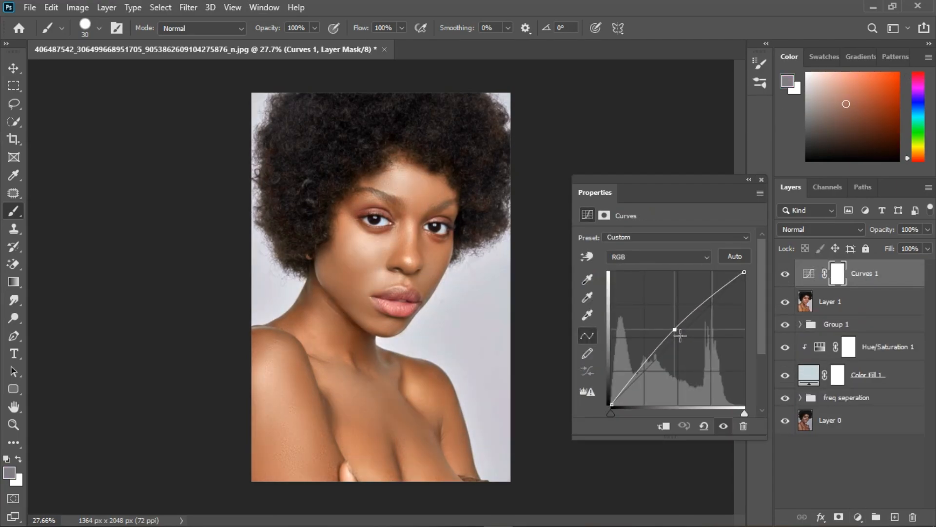
left_click(761, 180)
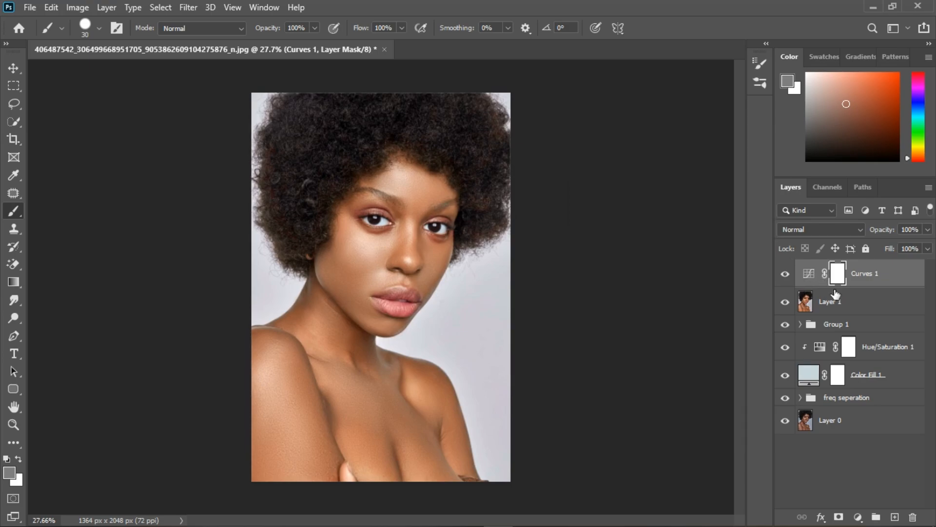
Step: Restrict the Curves layer to the brighter tones with Blend If, splitting the Underlying Layer's black slider to 129 / 182
left_click(901, 282)
key("h")
double_click(903, 279)
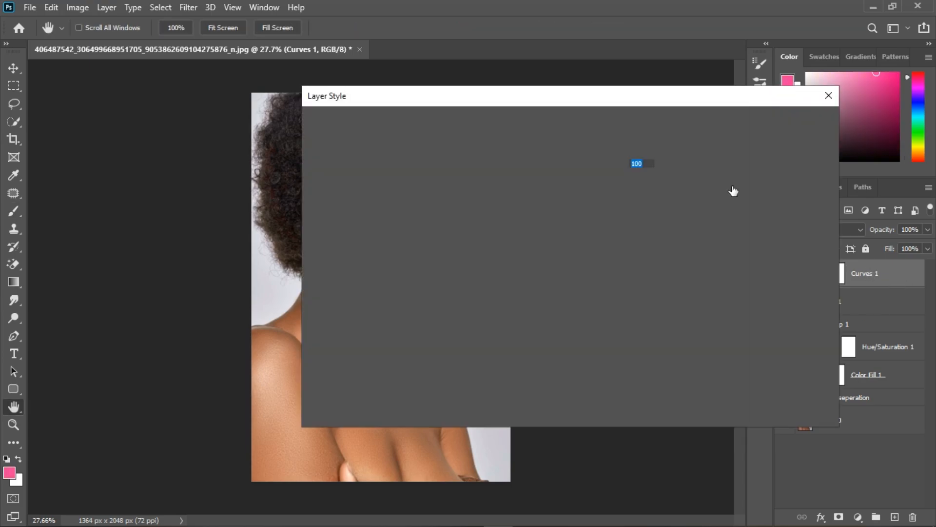
left_click_drag(648, 98, 866, 90)
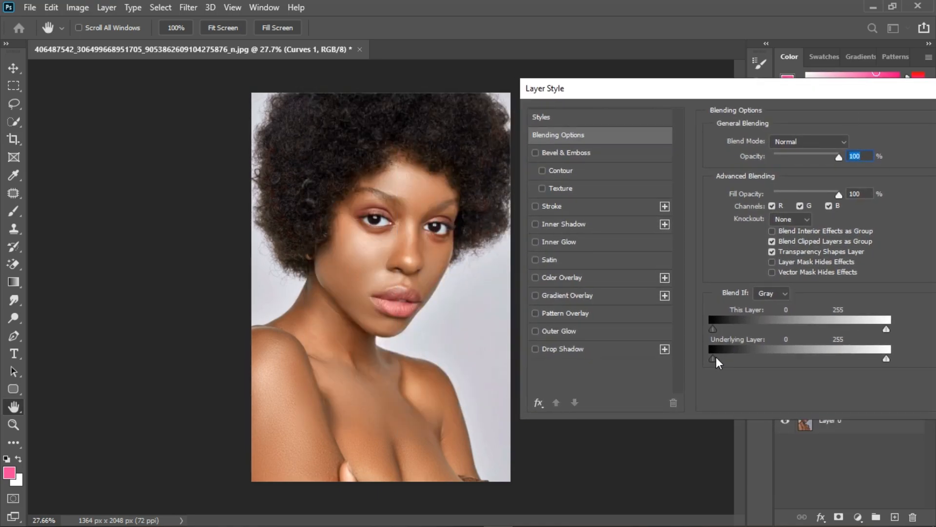
left_click_drag(749, 364, 801, 362)
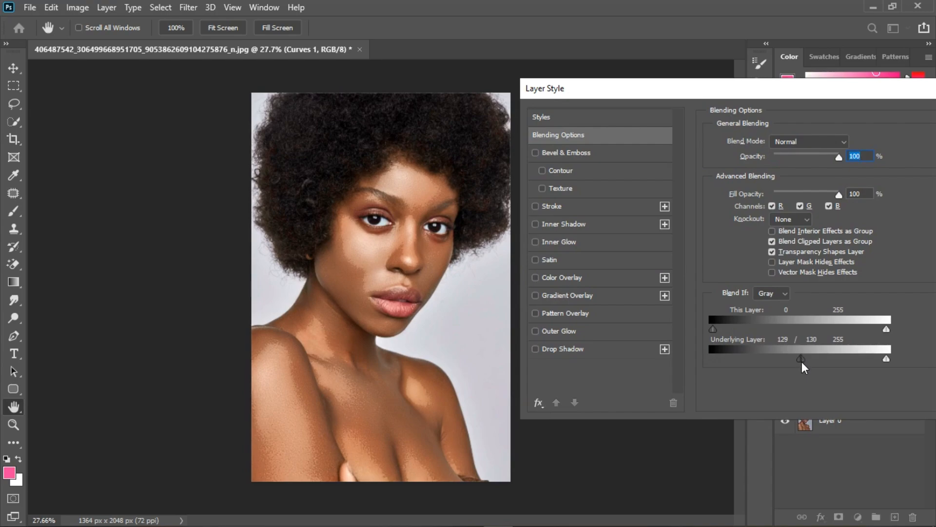
left_click_drag(802, 361, 812, 361)
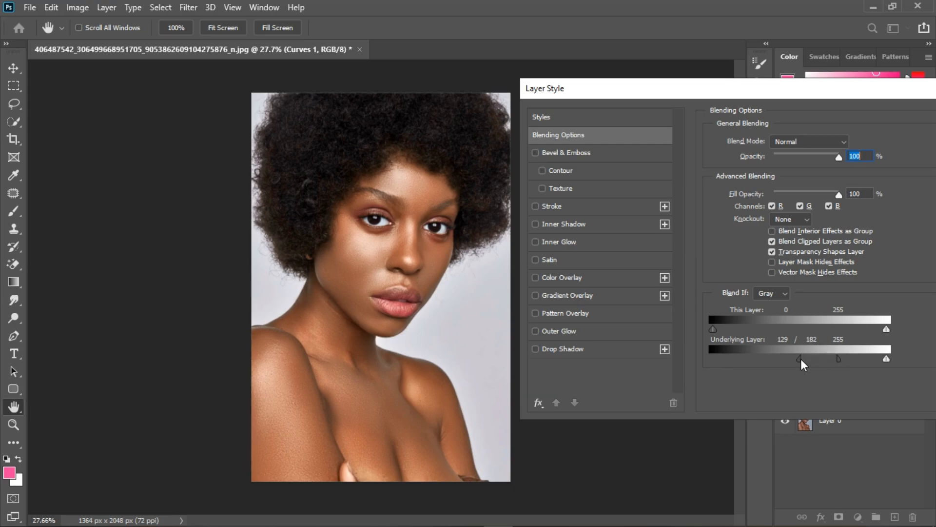
left_click_drag(824, 89, 711, 97)
left_click(883, 126)
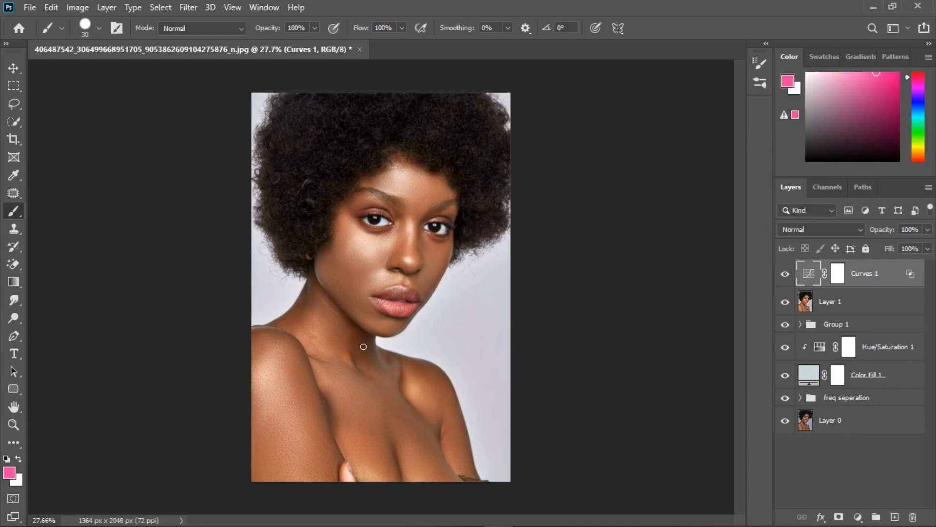
Step: Compare the portrait with and without the Curves 1 adjustment by toggling the layer's visibility
scroll(369, 349, "up", 2)
left_click(786, 275)
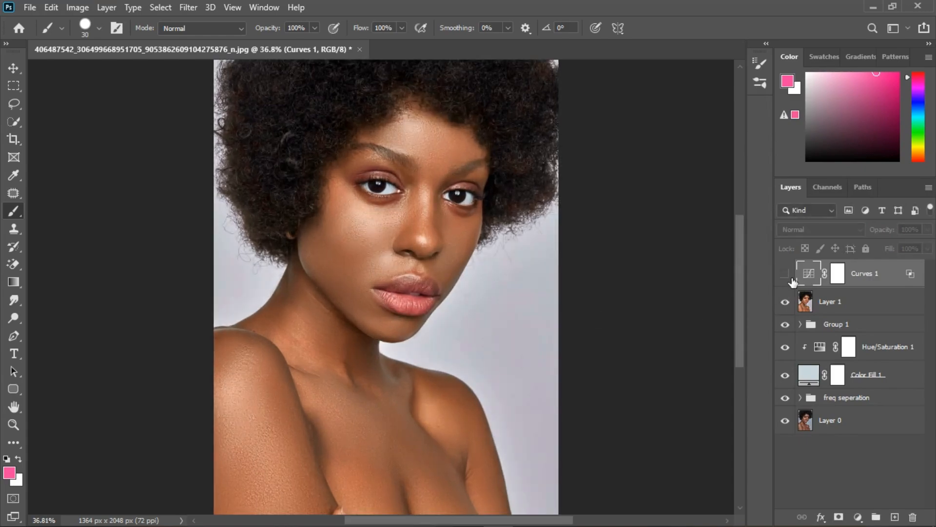
left_click(786, 274)
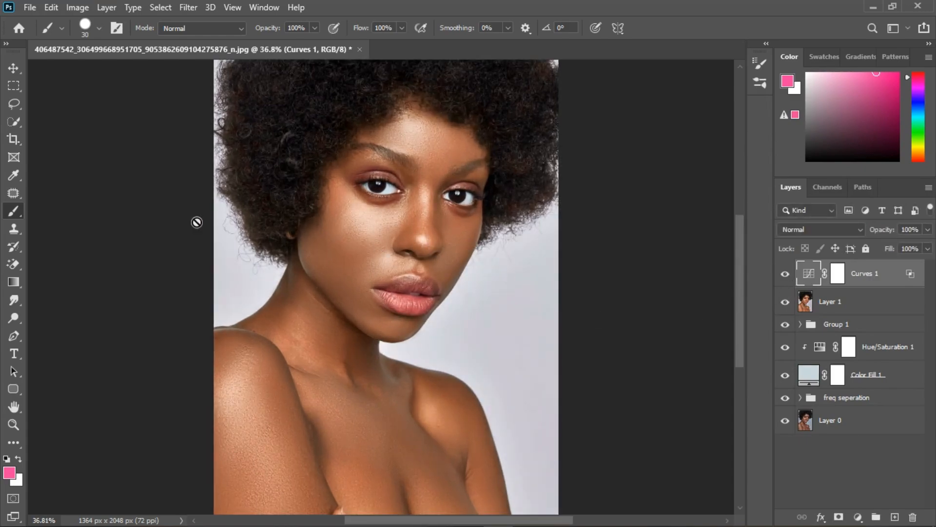
Step: Paint black with an enlarged brush on the Curves 1 layer mask to exclude the grey background beside the neck and shoulder
right_click(18, 213)
left_click(47, 215)
left_click(840, 274)
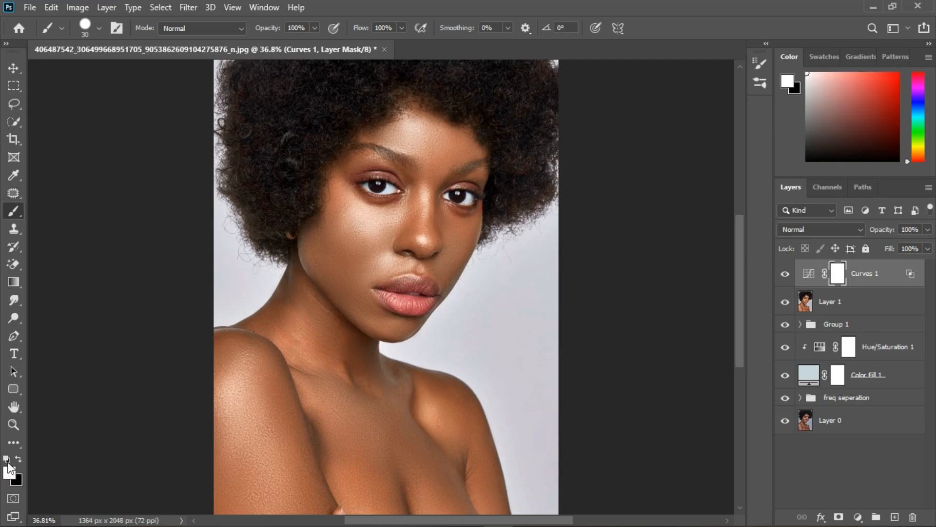
key("d")
key("bracketright")
key("bracketright")
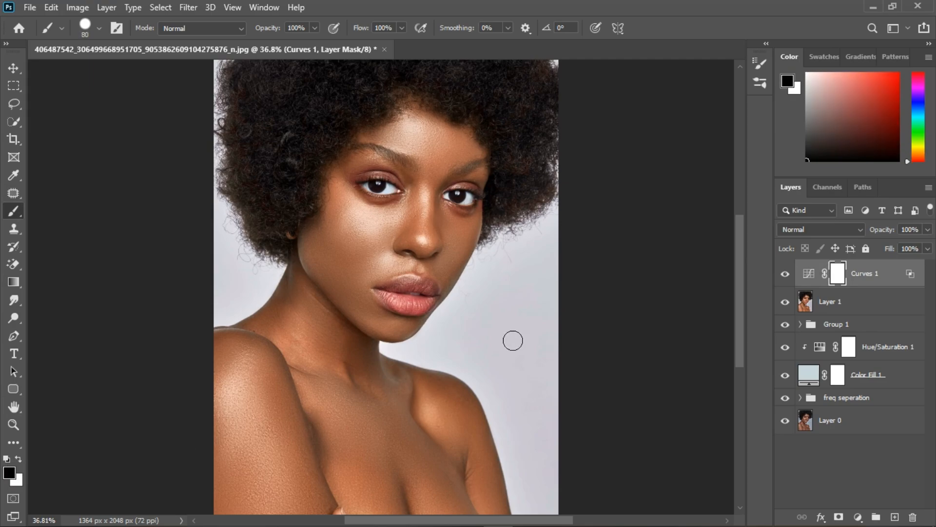
key("bracketright")
key("bracketright")
key("bracketright")
key("bracketright")
key("bracketright")
key("bracketright")
key("bracketright")
key("bracketright")
key("bracketright")
key("bracketright")
key("bracketright")
key("bracketright")
key("bracketright")
key("bracketright")
key("bracketright")
mouse_move(538, 338)
left_mouse_down()
mouse_move(526, 314)
mouse_move(539, 286)
mouse_move(548, 379)
left_mouse_up()
Step: Reduce the brush size to 150 and mask out the remaining background along the edge of the shoulder and arm
key("bracketleft")
key("bracketleft")
key("bracketleft")
key("bracketleft")
key("bracketleft")
left_click_drag(465, 336, 531, 470)
scroll(531, 470, "down", 2)
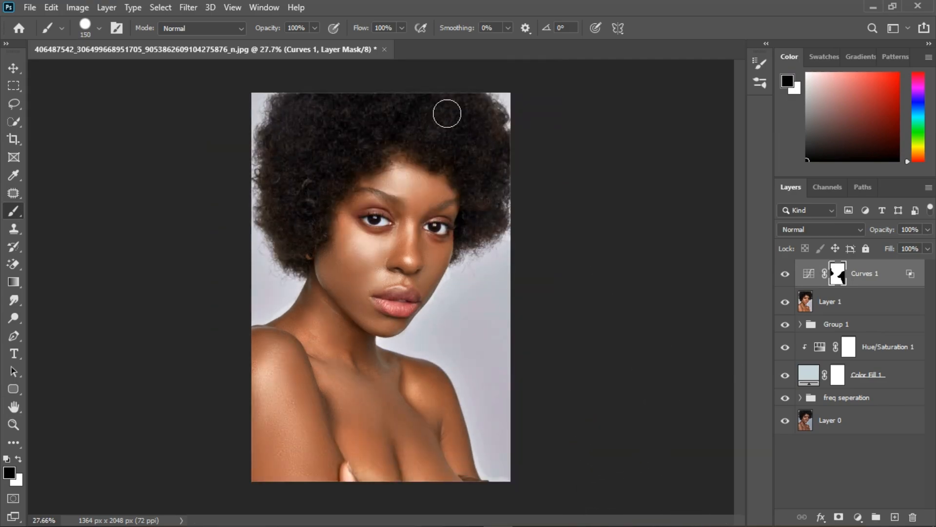
scroll(445, 109, "up", 3)
scroll(464, 247, "down", 4)
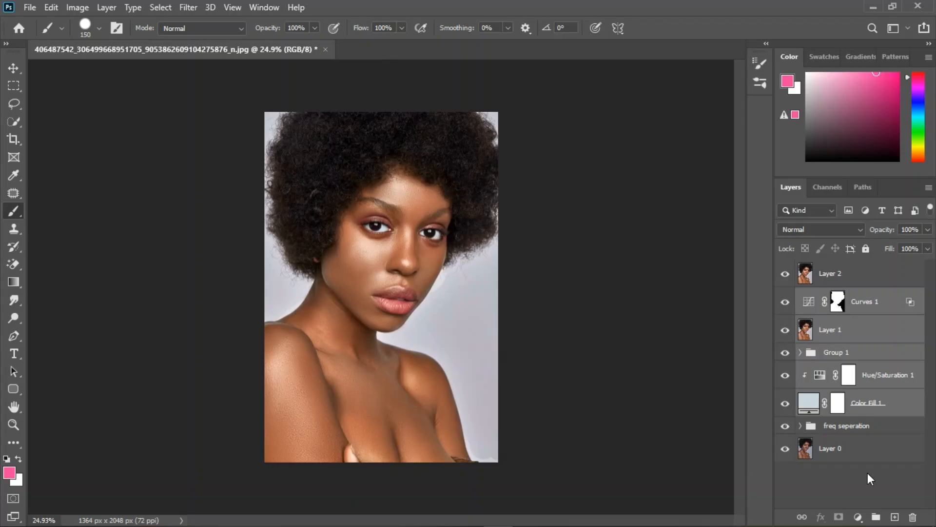
Step: Group the layers from Color Fill 1 up to Curves 1, and hide both that group and the freq seperation group
key("ctrl+g")
left_click_drag(786, 297, 789, 315)
Step: Toggle the visibility of the merged Layer 2 to compare the finished retouch with the original portrait, and inspect the face
left_click(789, 275)
left_click(790, 276)
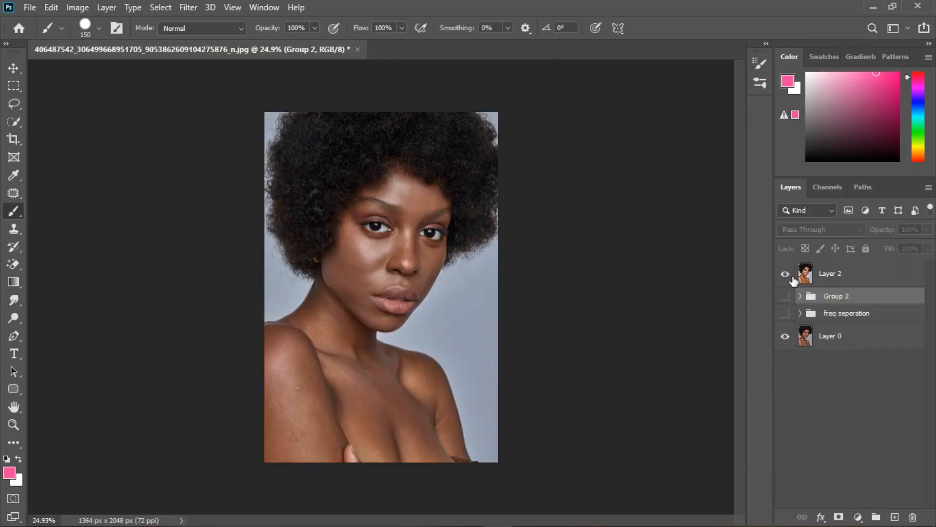
left_click(791, 277)
left_click(791, 277)
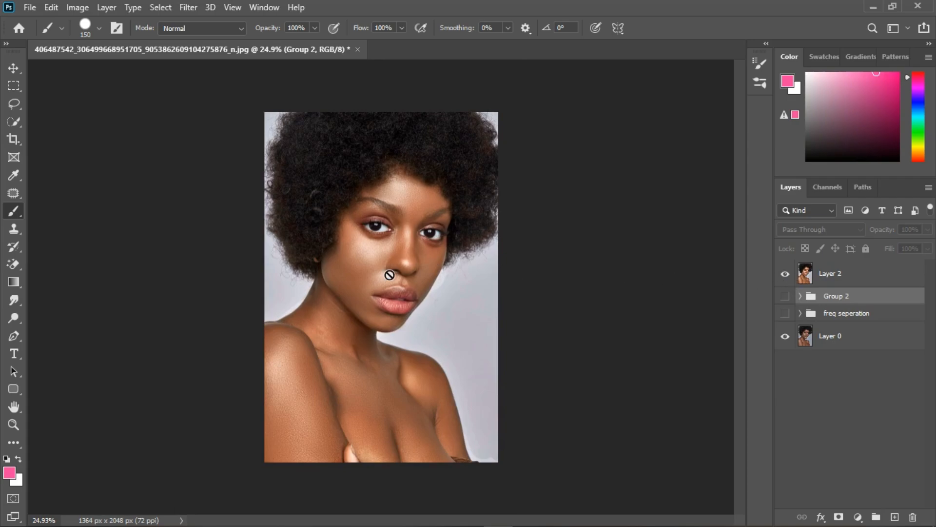
scroll(394, 249, "up", 3)
scroll(394, 250, "up", 1)
scroll(395, 250, "down", 3)
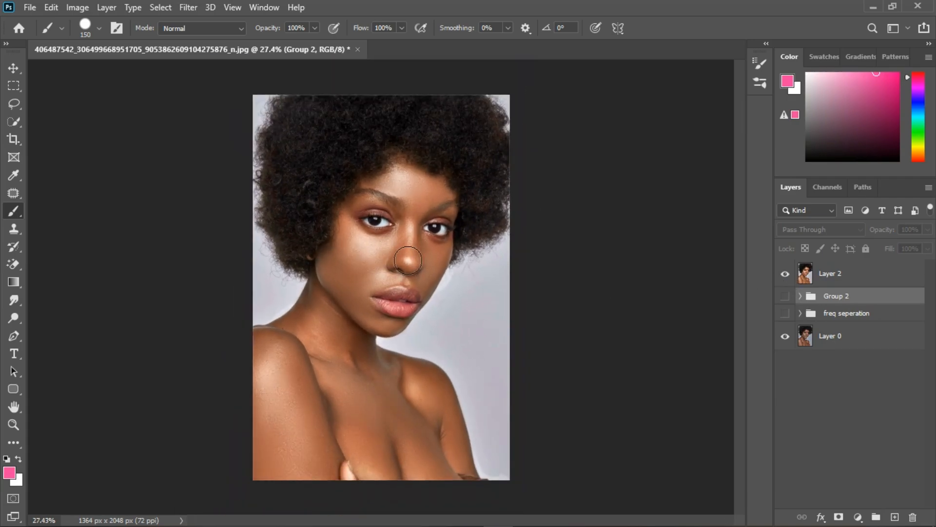